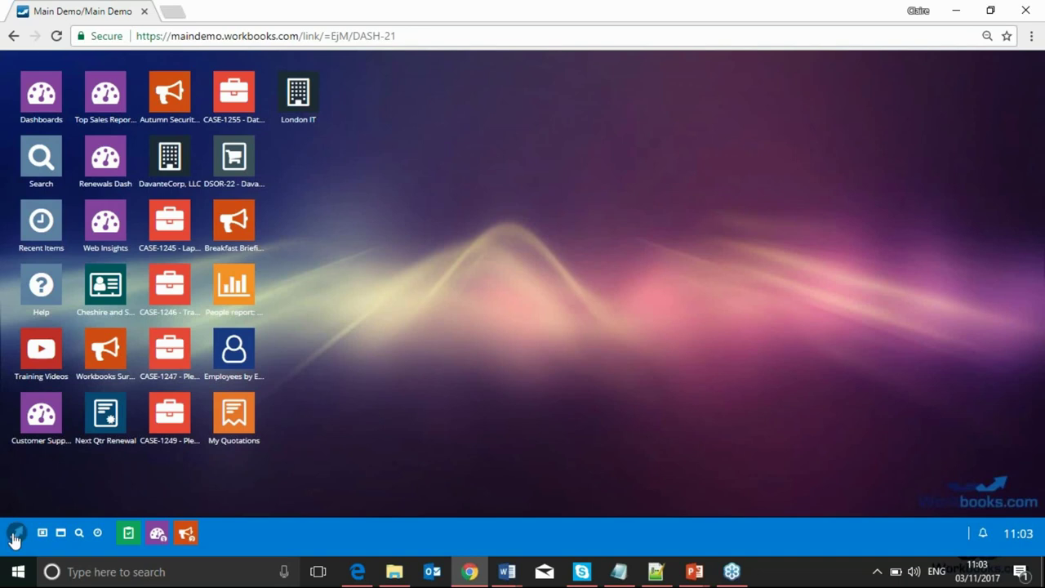
# Open Desktop Preferences under Customisation in the system Configuration
pyautogui.click(15, 536)
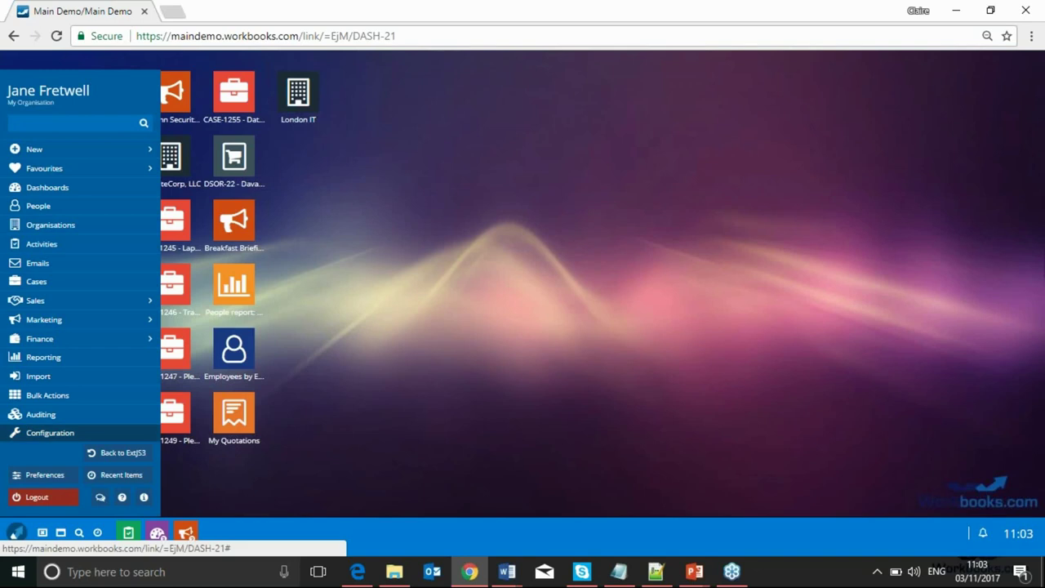
pyautogui.click(147, 432)
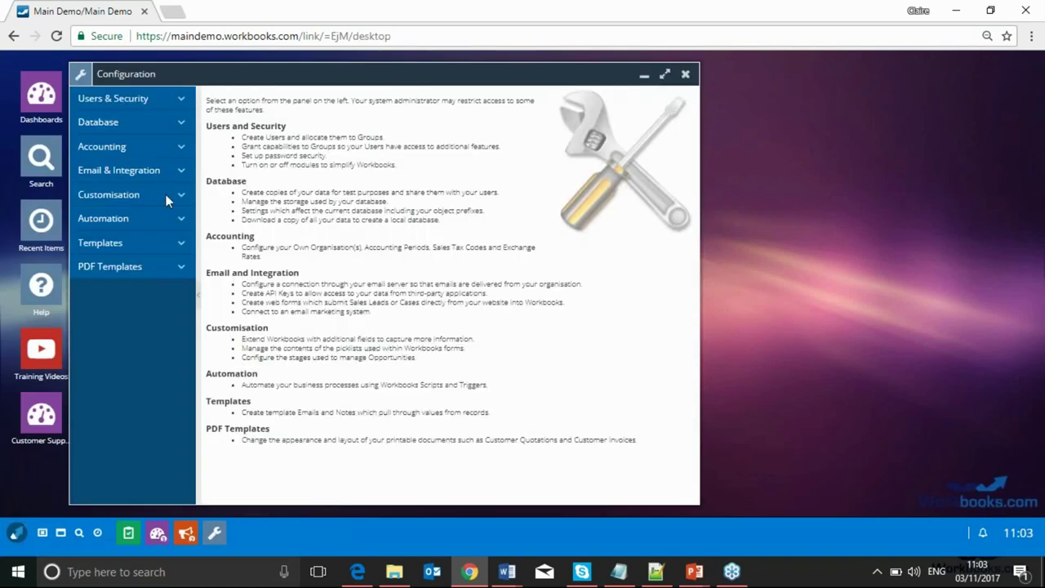
pyautogui.click(178, 194)
pyautogui.click(123, 258)
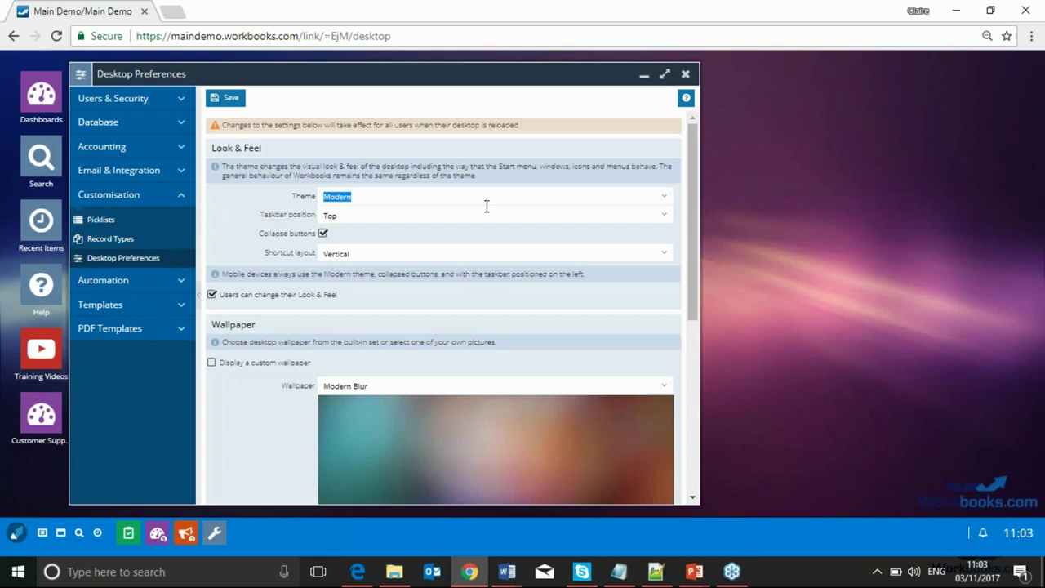
# Review the Theme, Taskbar position and Shortcut layout choices without changing them
pyautogui.click(665, 203)
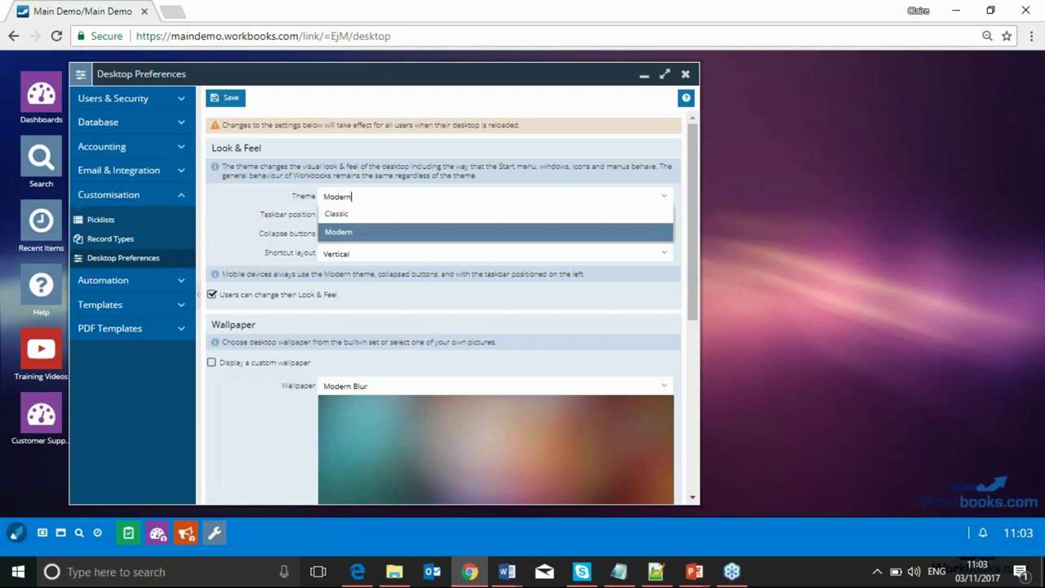
pyautogui.click(645, 167)
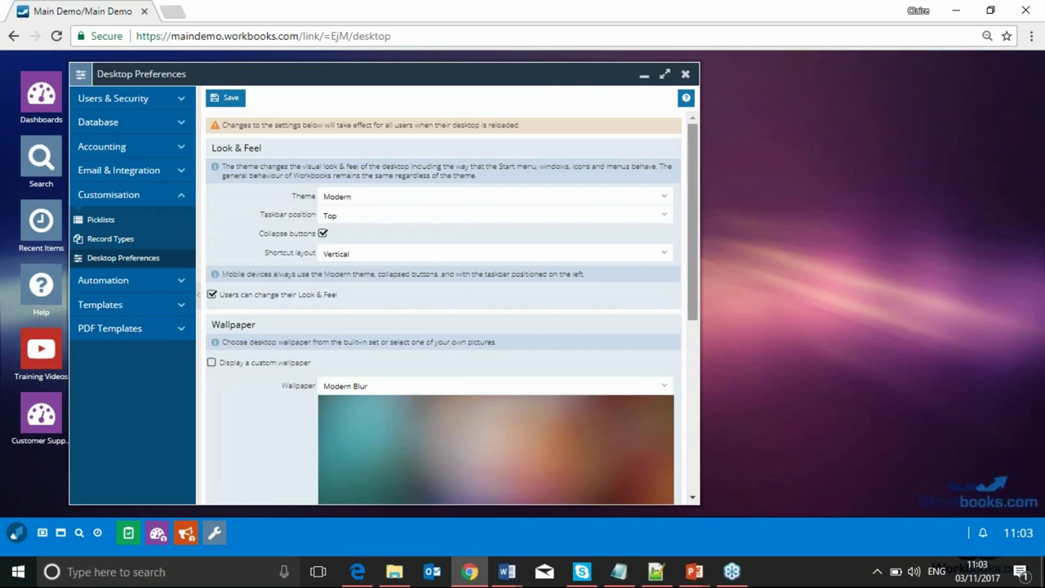
pyautogui.click(664, 218)
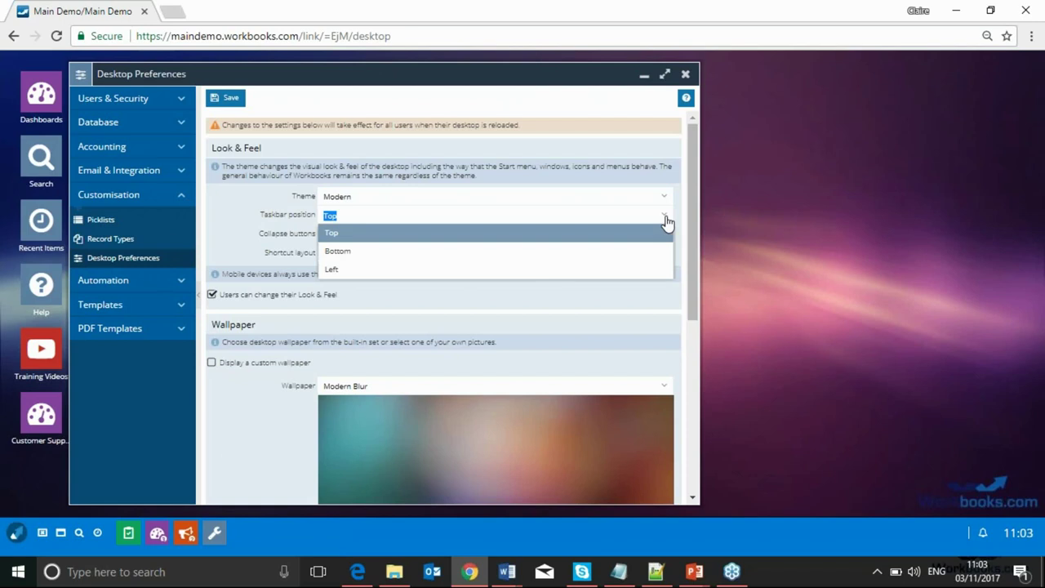
pyautogui.click(663, 214)
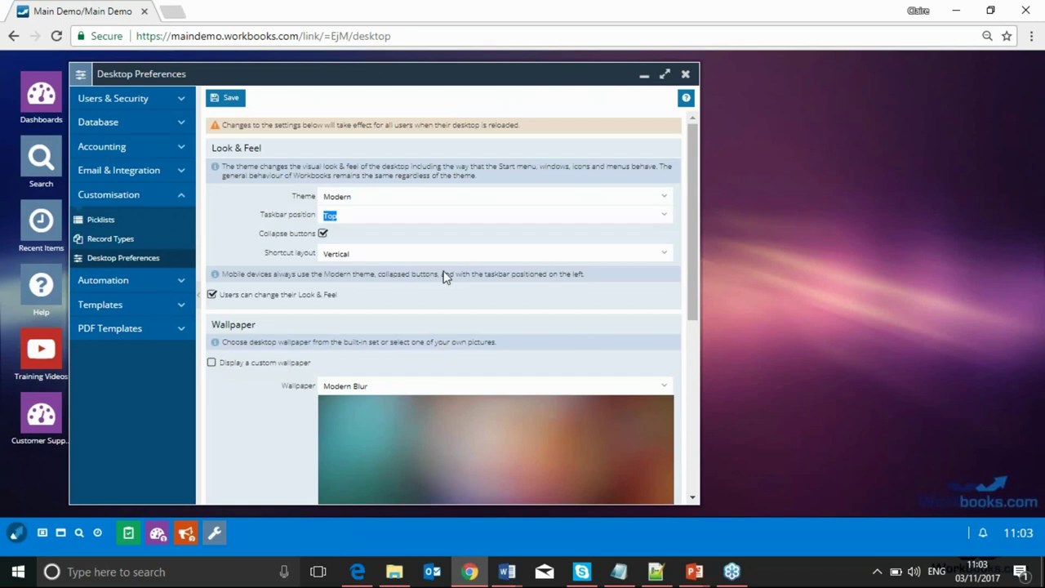
pyautogui.scroll(-2, 445, 276)
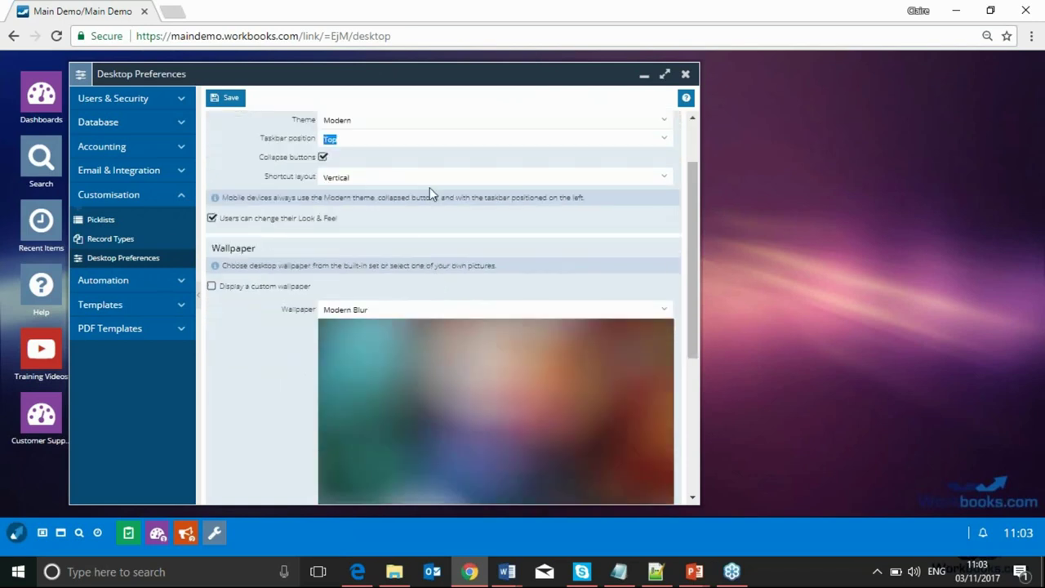
pyautogui.click(442, 179)
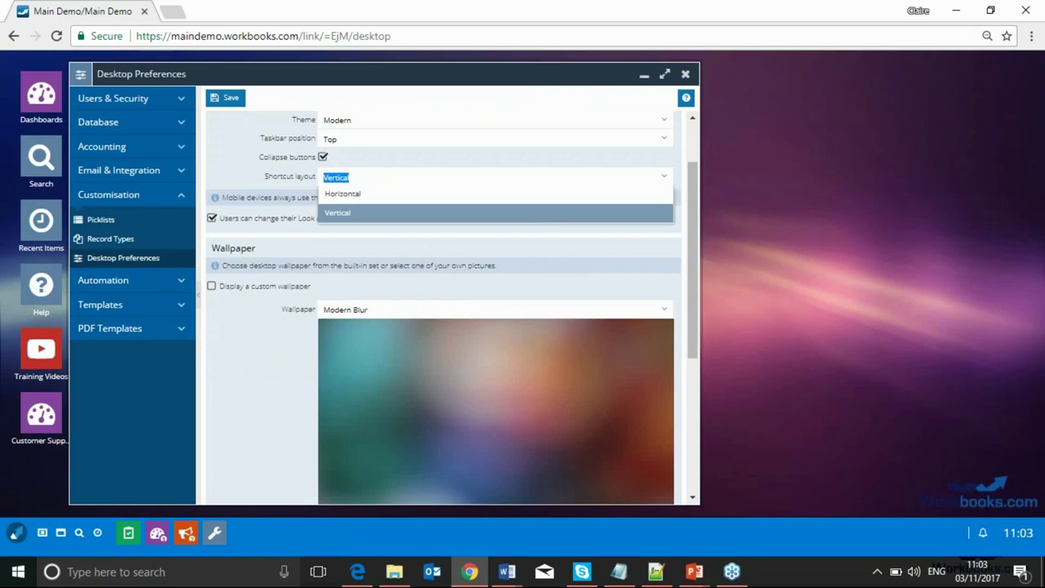
pyautogui.click(243, 140)
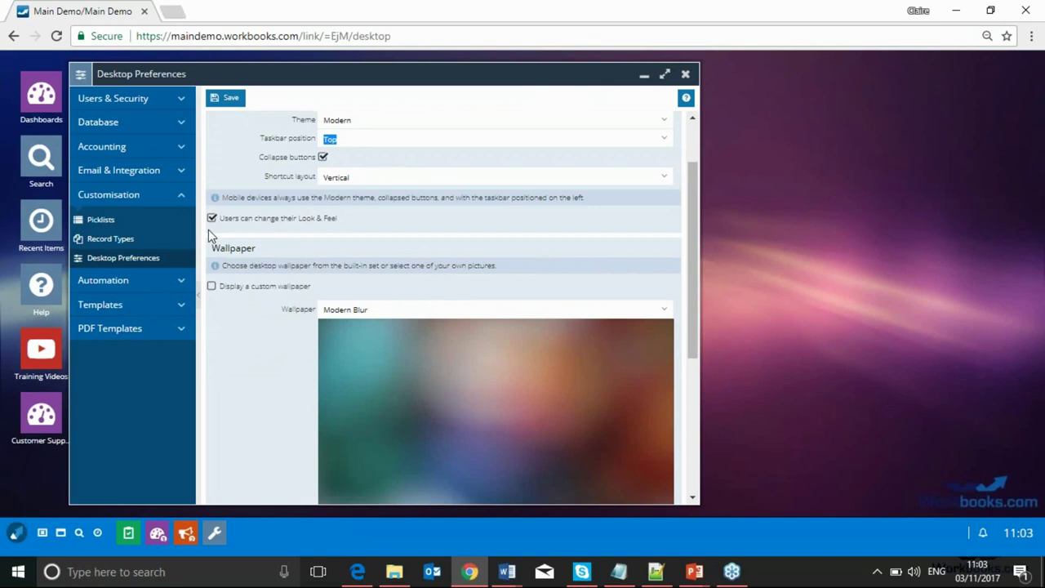
pyautogui.scroll(2, 206, 229)
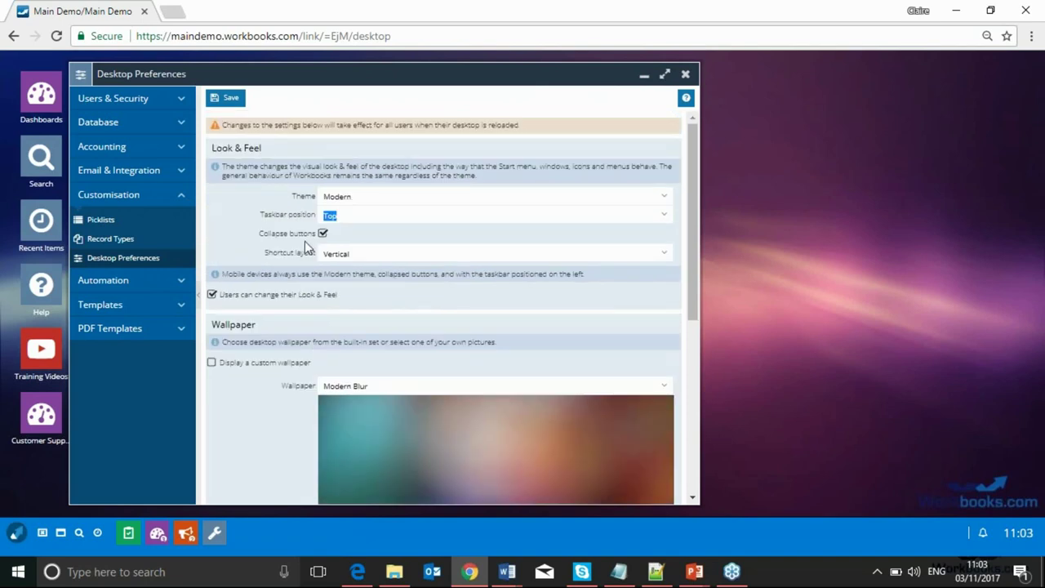
pyautogui.scroll(-2, 267, 261)
pyautogui.scroll(-7, 267, 260)
pyautogui.scroll(7, 267, 261)
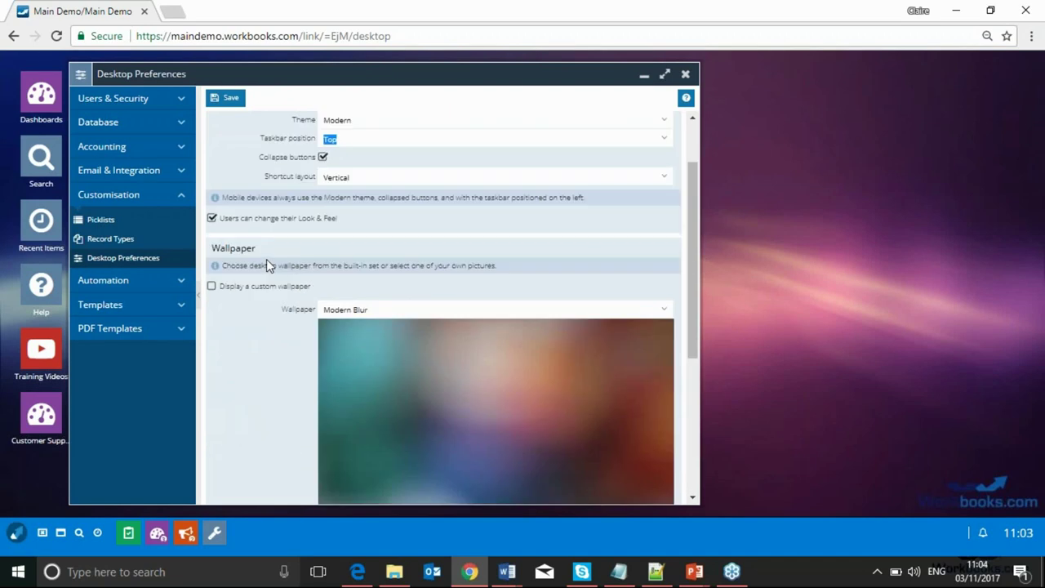
pyautogui.scroll(-2, 266, 265)
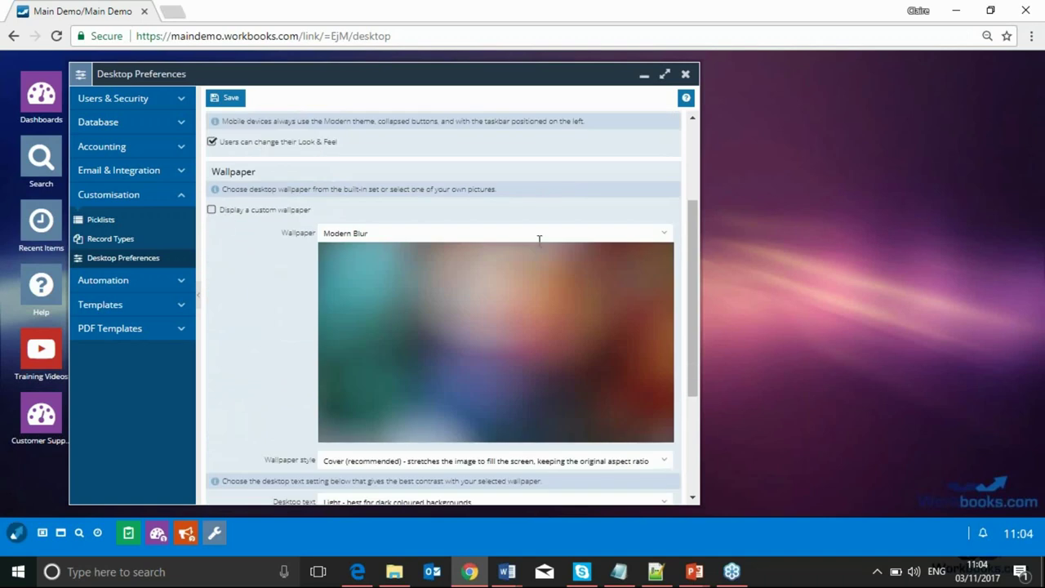
# Try the Lighthouse wallpaper and look at the optional logo text field
pyautogui.click(663, 235)
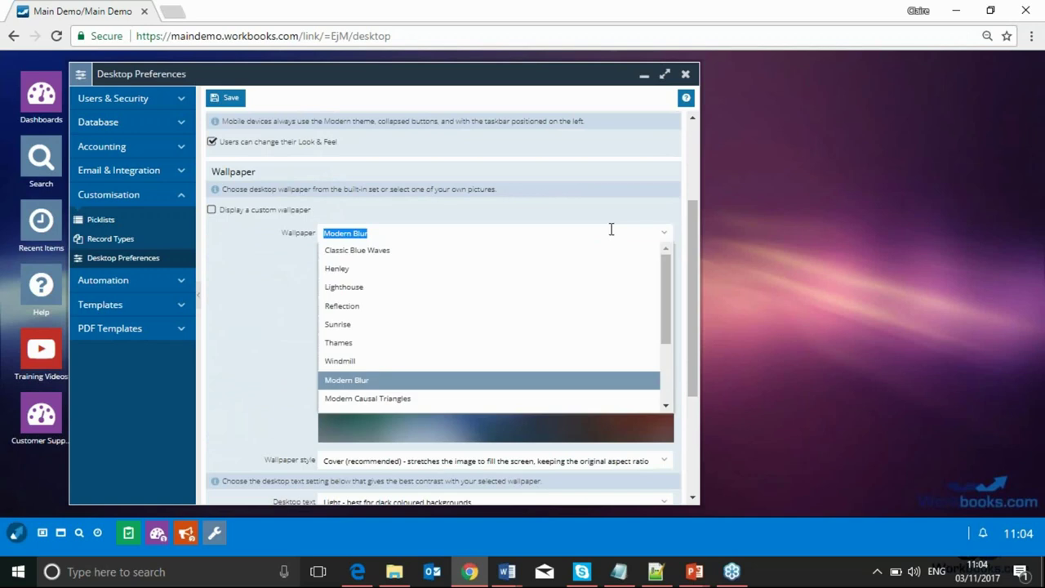
pyautogui.click(506, 287)
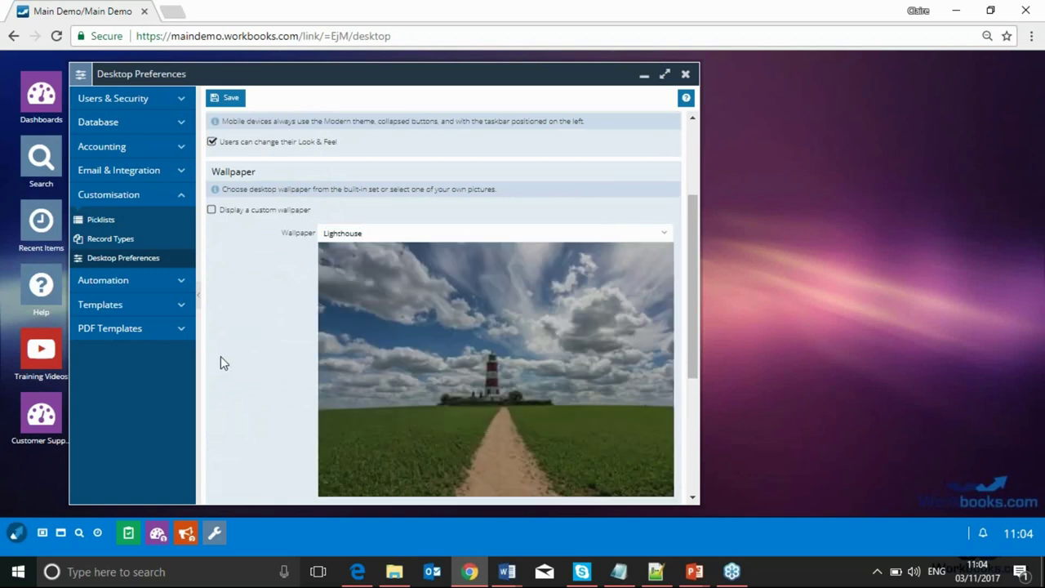
pyautogui.scroll(-3, 222, 352)
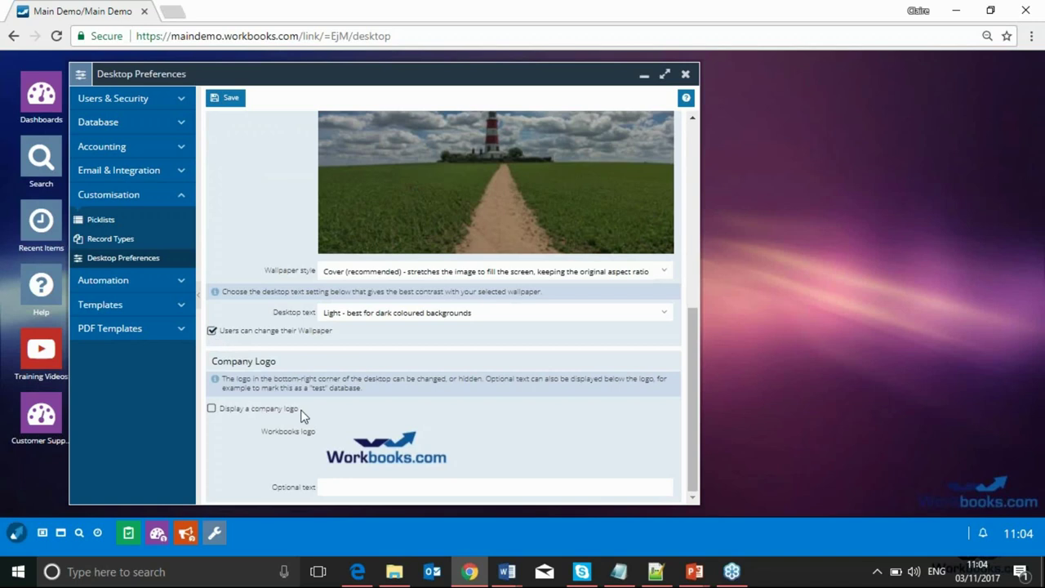
pyautogui.click(341, 487)
pyautogui.scroll(5, 271, 226)
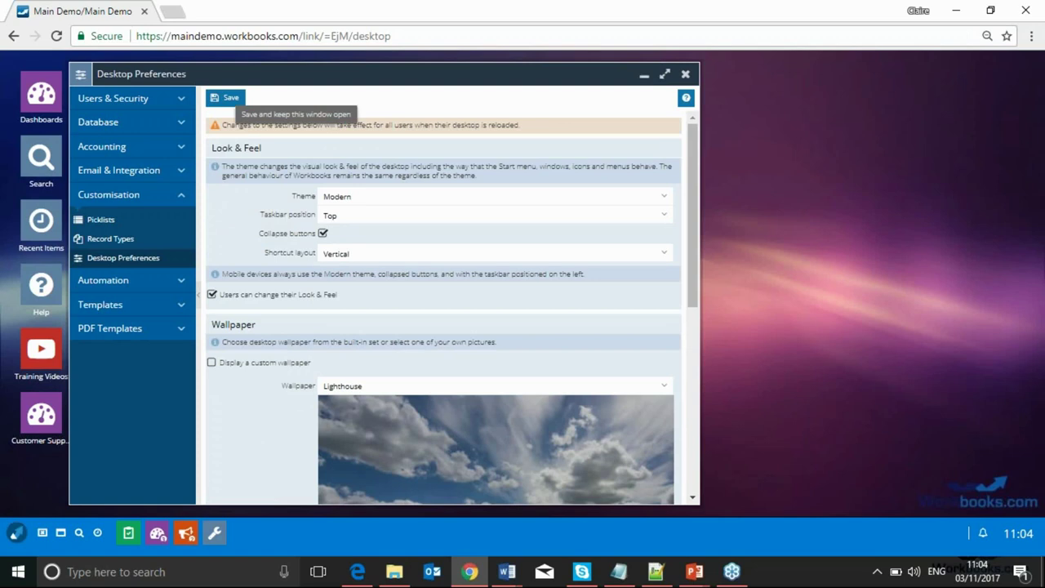
# Close Desktop Preferences, discarding the unsaved Lighthouse wallpaper change
pyautogui.click(685, 73)
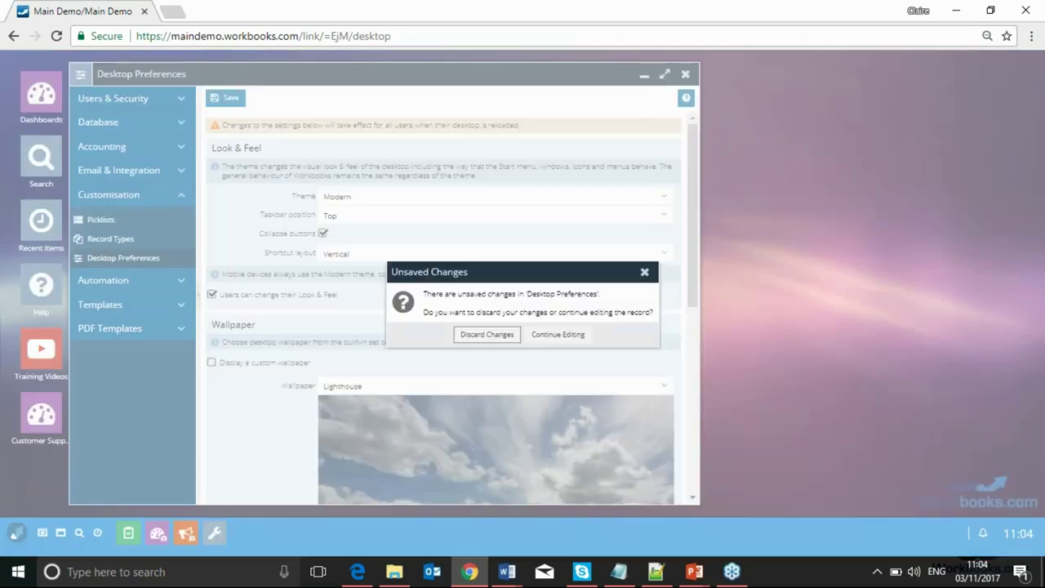
pyautogui.click(488, 334)
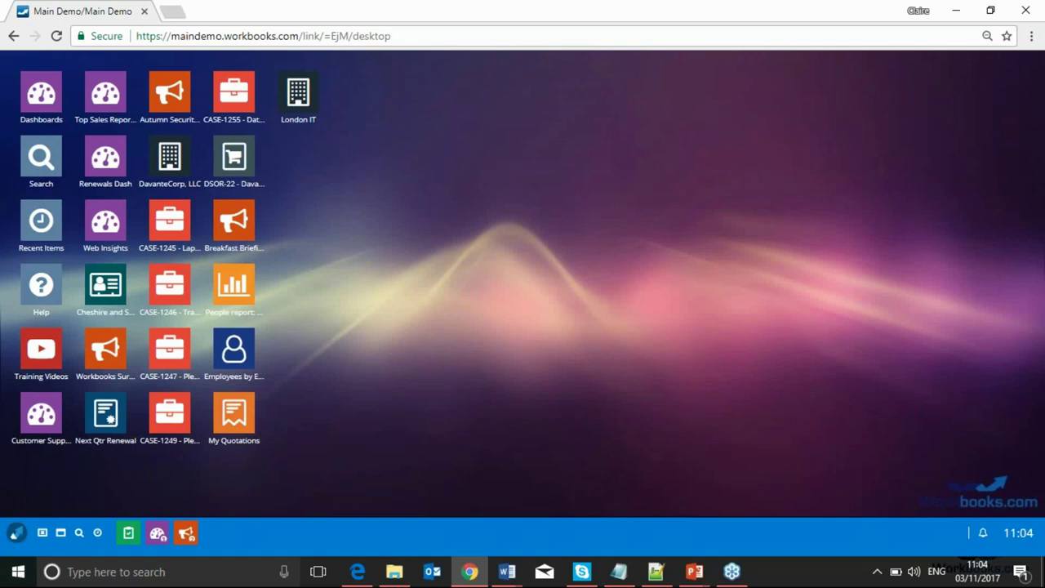
pyautogui.click(16, 533)
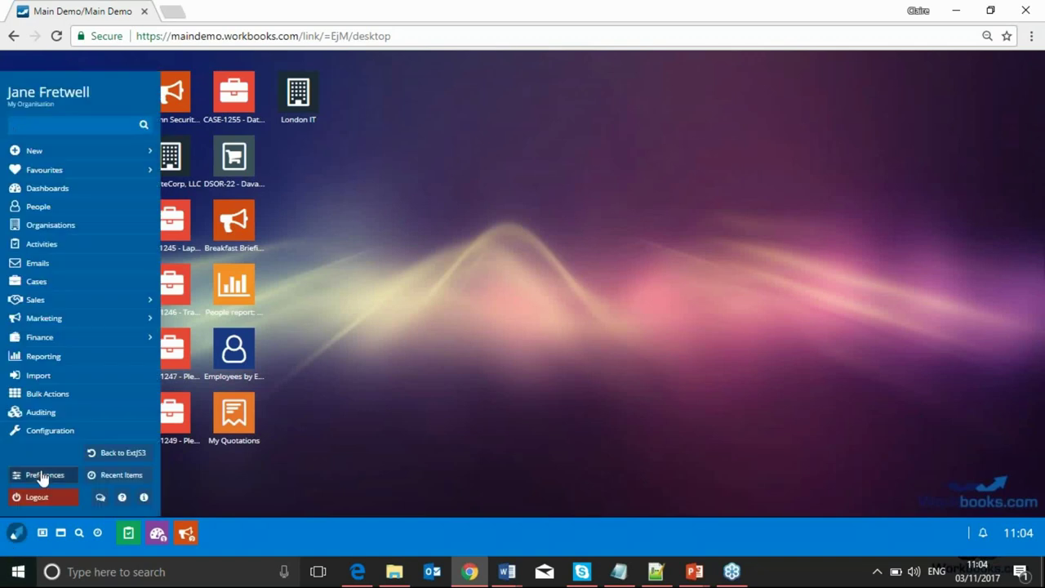
# In personal Preferences, set Taskbar position to Left and untick Collapse buttons
pyautogui.click(44, 474)
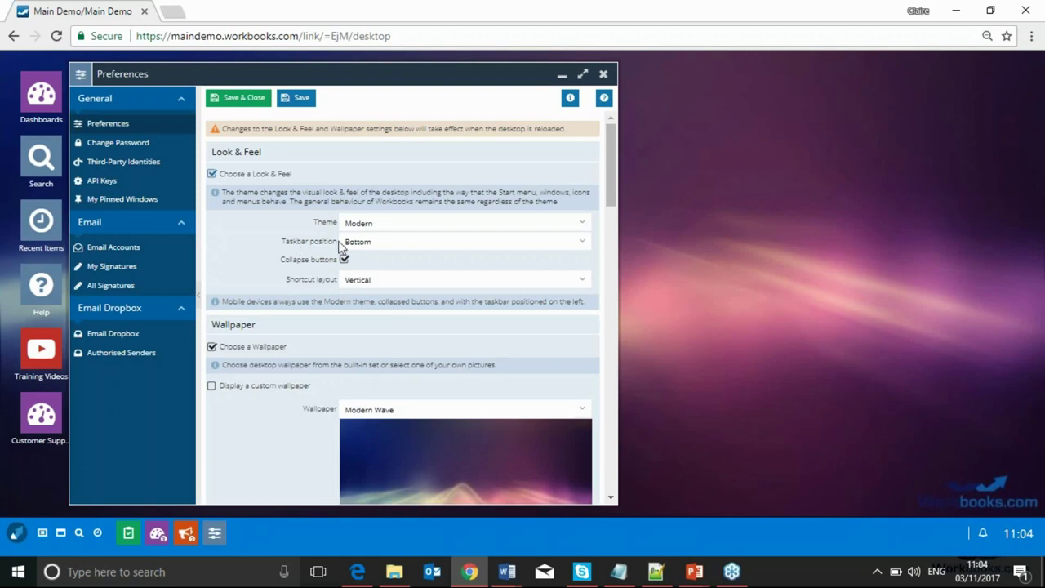
pyautogui.click(582, 242)
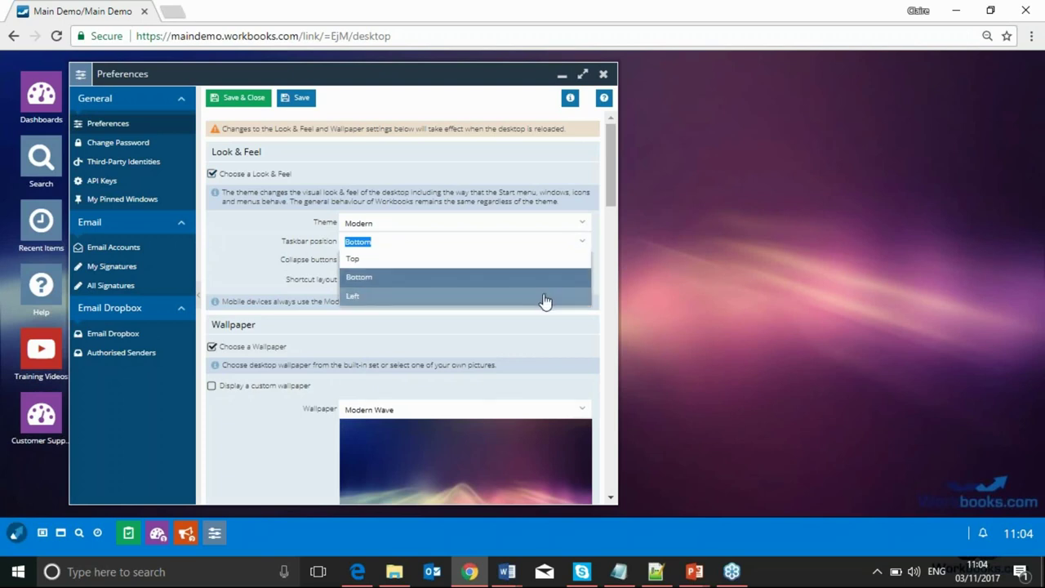
pyautogui.click(546, 299)
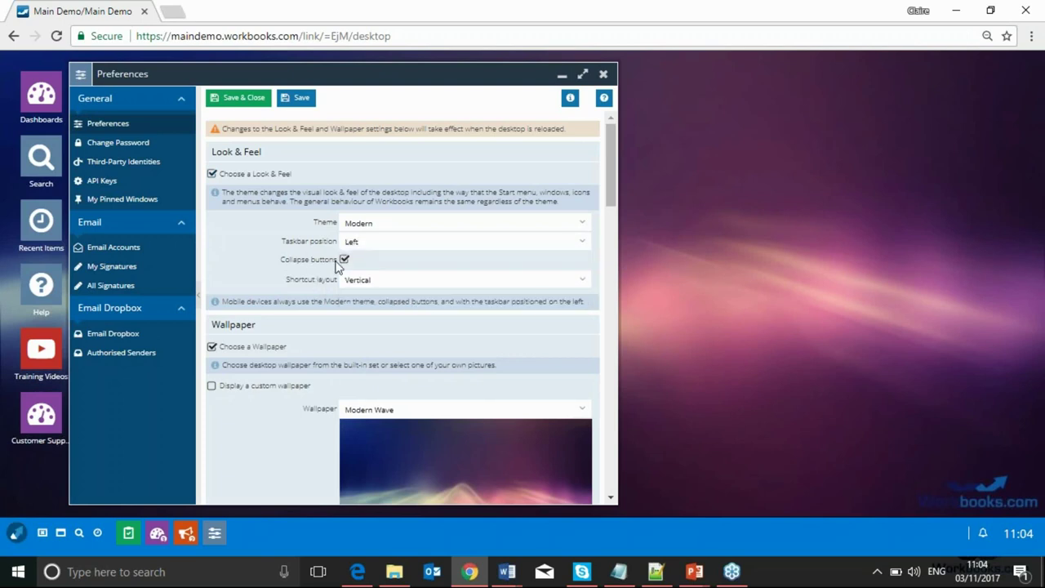
pyautogui.click(157, 534)
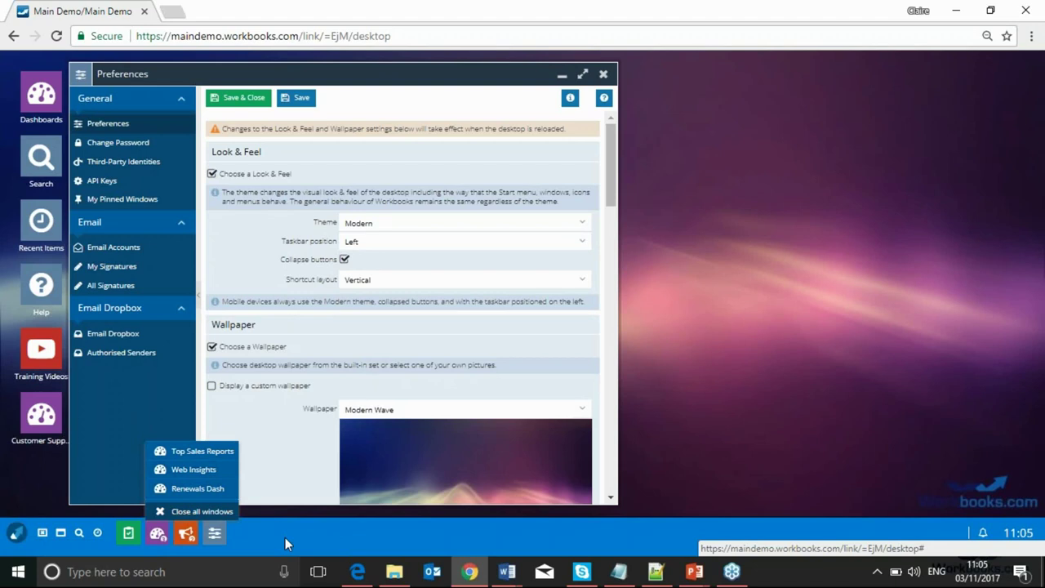
pyautogui.click(344, 259)
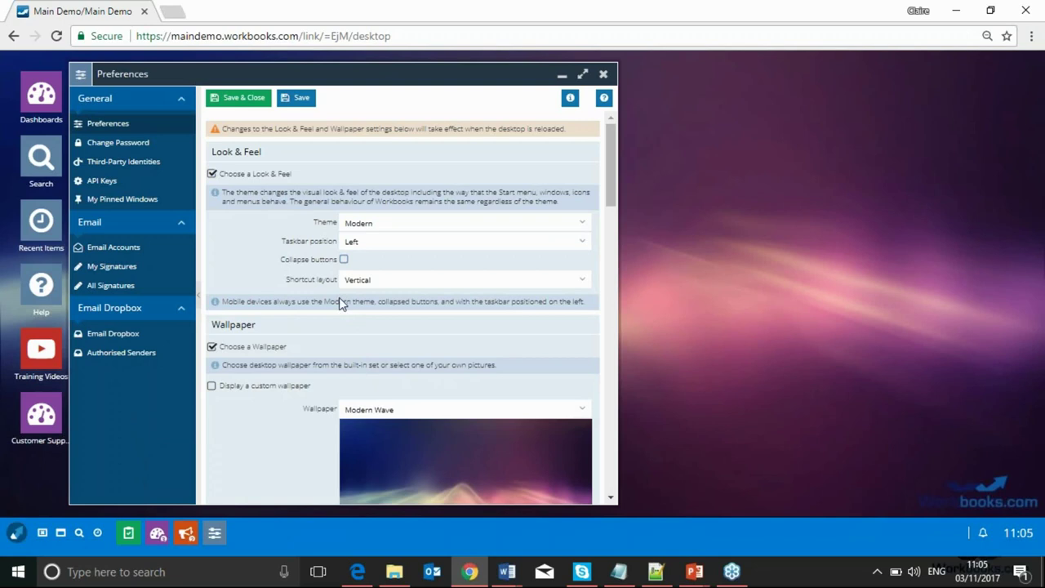
# Choose the Sunrise wallpaper, then save the preferences and reload the site to apply them
pyautogui.scroll(-3, 474, 319)
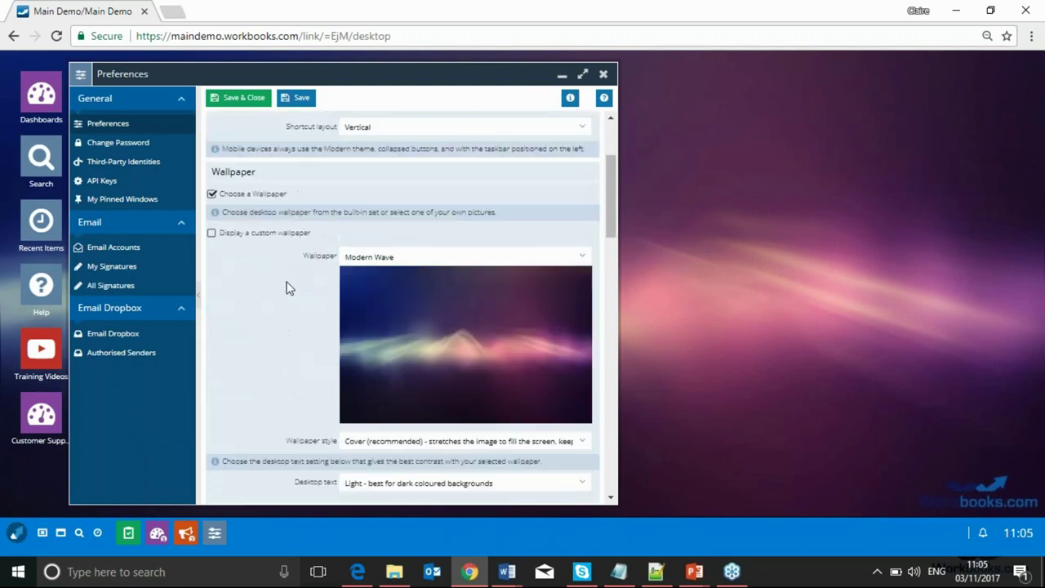
pyautogui.click(585, 259)
pyautogui.click(585, 259)
pyautogui.scroll(3, 549, 301)
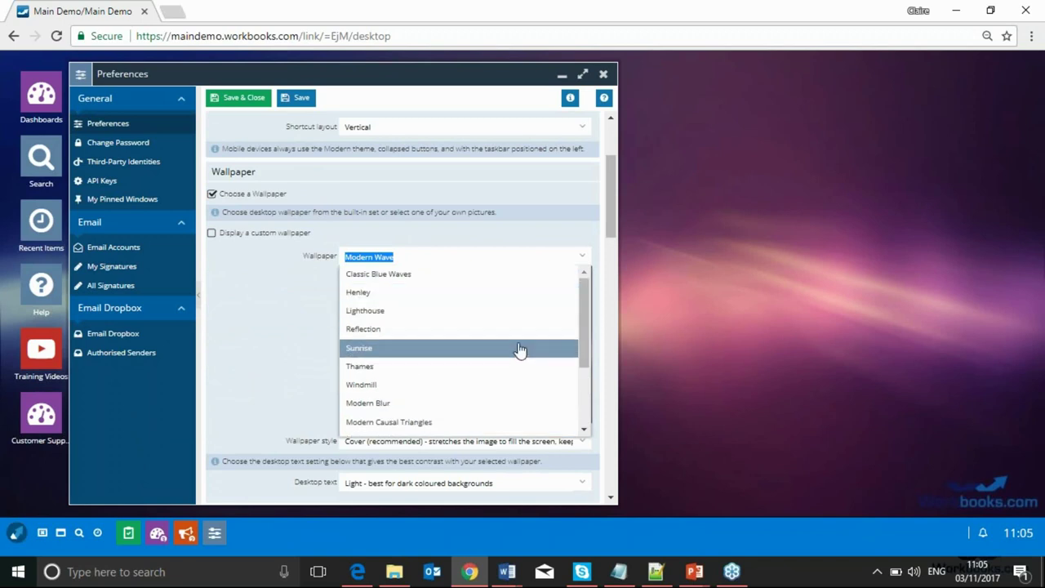
pyautogui.click(518, 350)
pyautogui.scroll(-3, 287, 349)
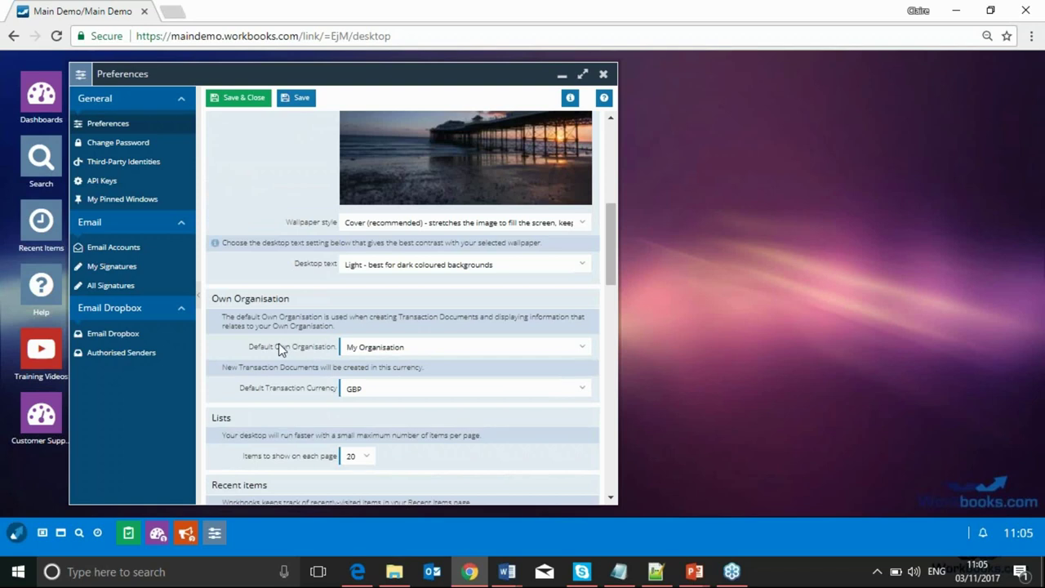
pyautogui.scroll(-3, 279, 348)
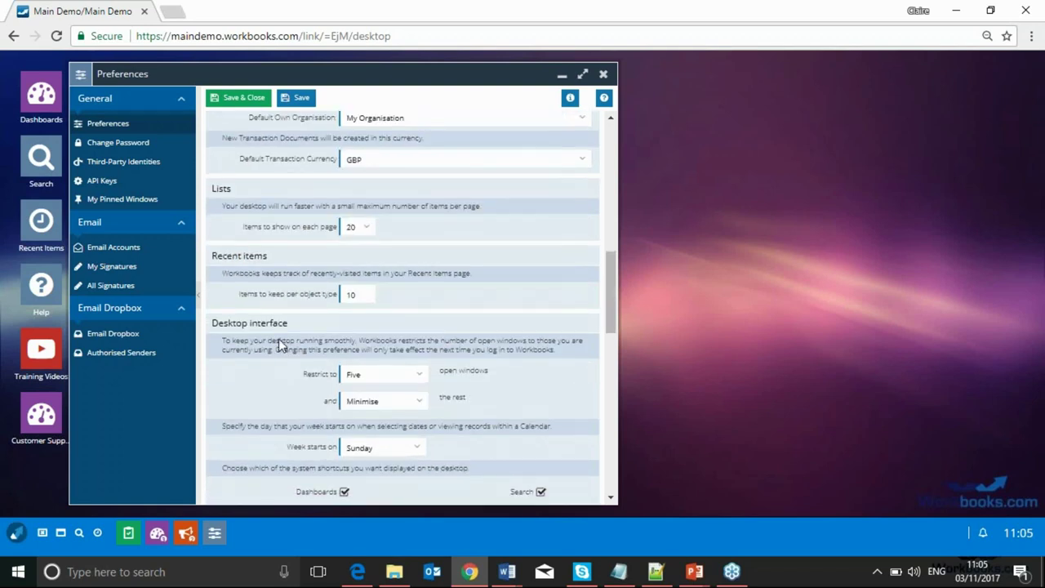
pyautogui.click(239, 97)
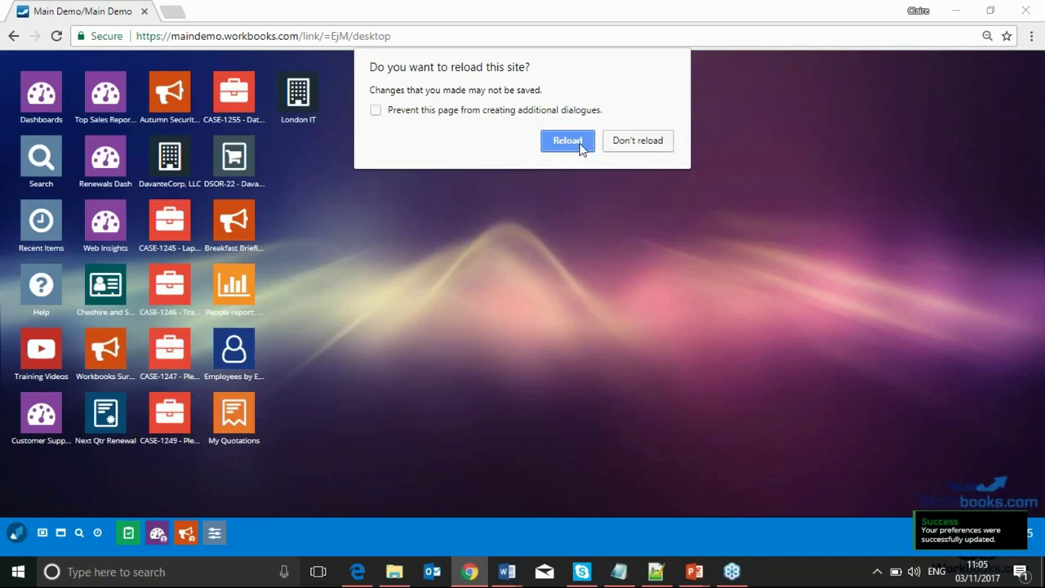
pyautogui.click(567, 140)
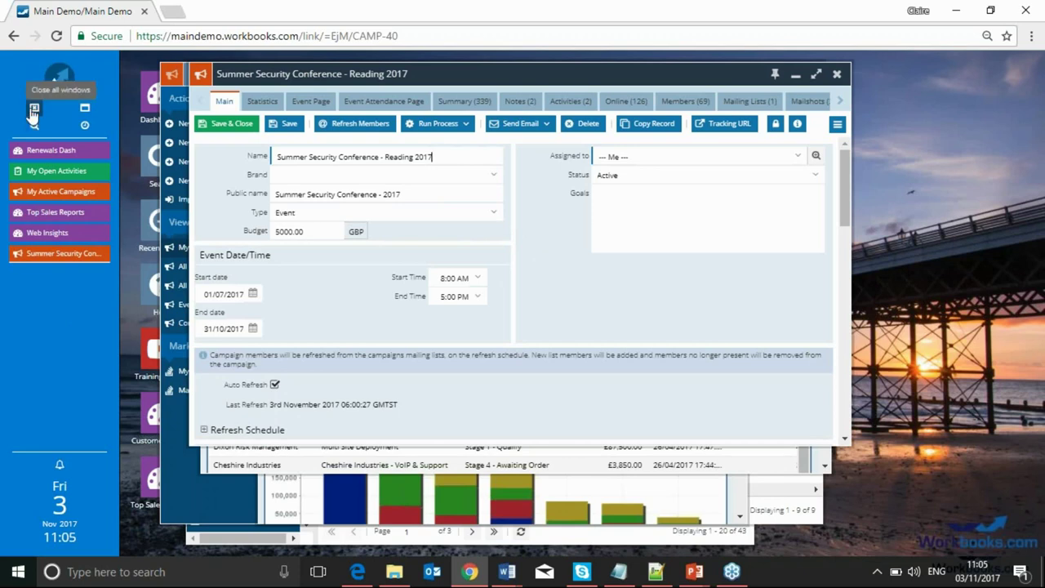
# Close all open windows and show the Recent Items list
pyautogui.click(33, 112)
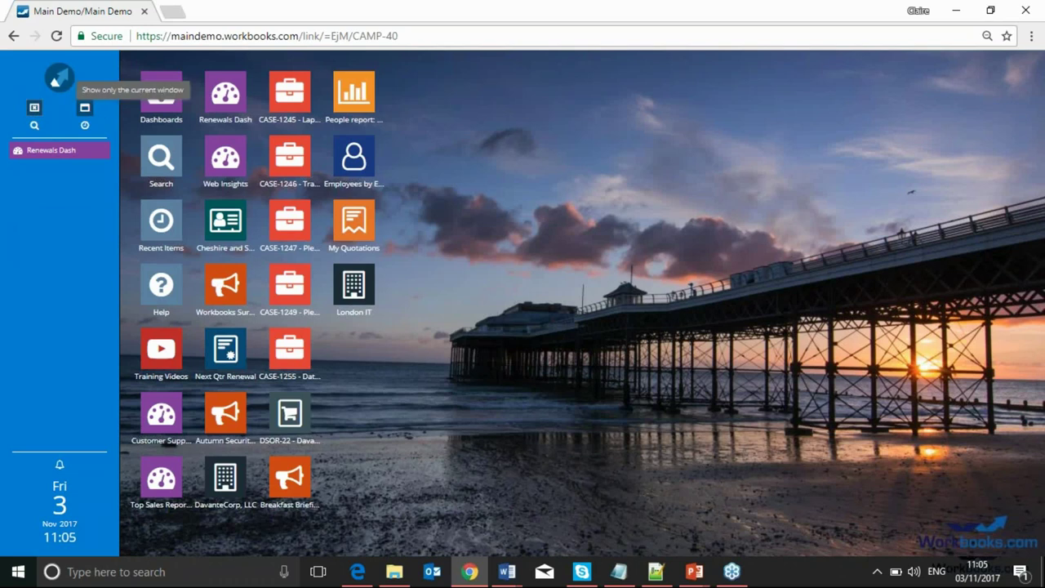
pyautogui.click(84, 126)
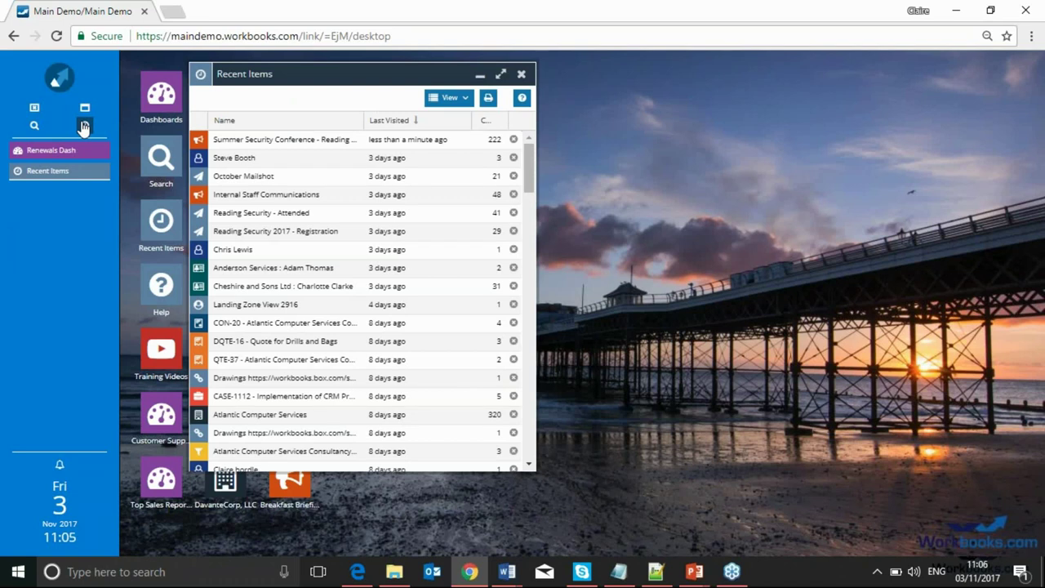
# Open the Search window from the left sidebar
pyautogui.click(35, 126)
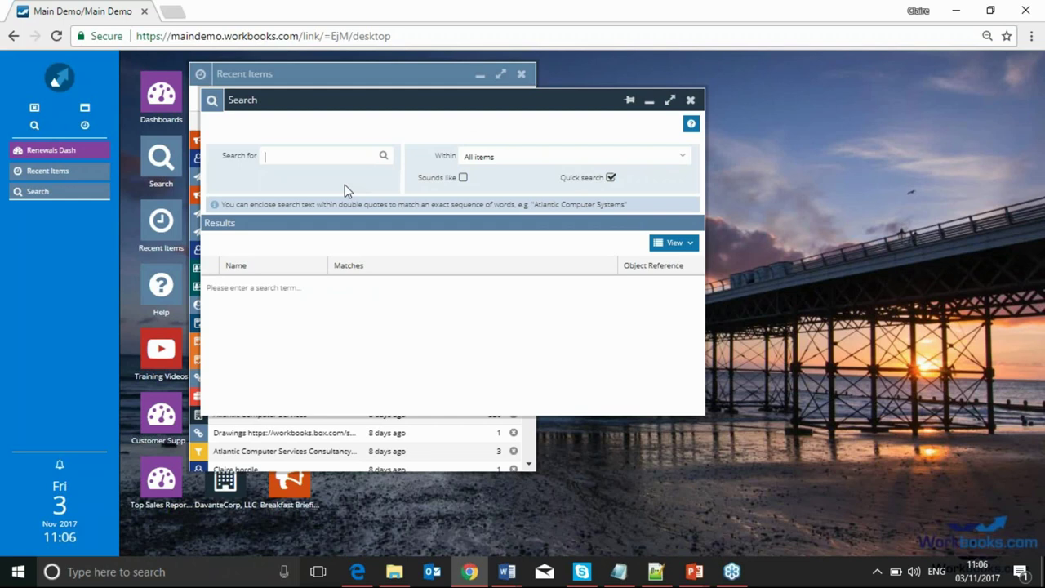
# Search for harrods.co.uk and create the Harrods organisation from the web match
pyautogui.write('han')
pyautogui.write('rods')
pyautogui.write('.co.u')
pyautogui.write('k')
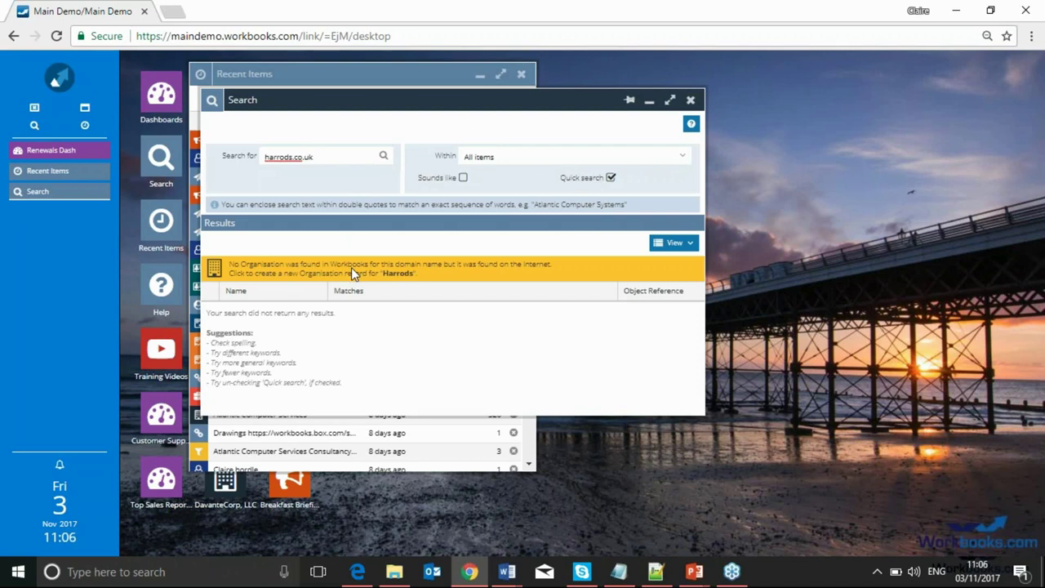
pyautogui.click(351, 267)
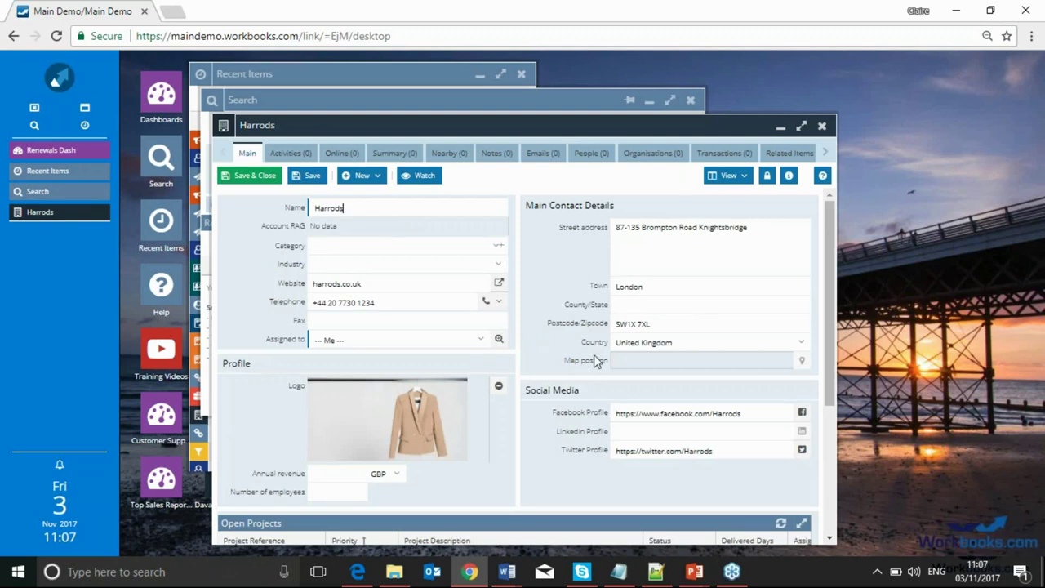
# Review the Harrods form including Organisation Biography, then save and close it
pyautogui.scroll(-1, 594, 354)
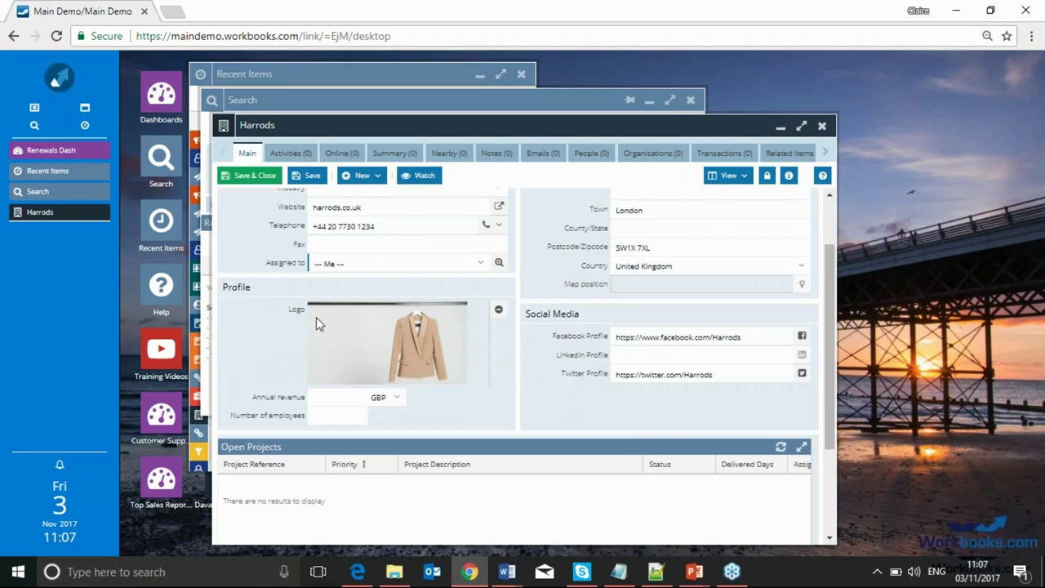
pyautogui.scroll(-1, 316, 317)
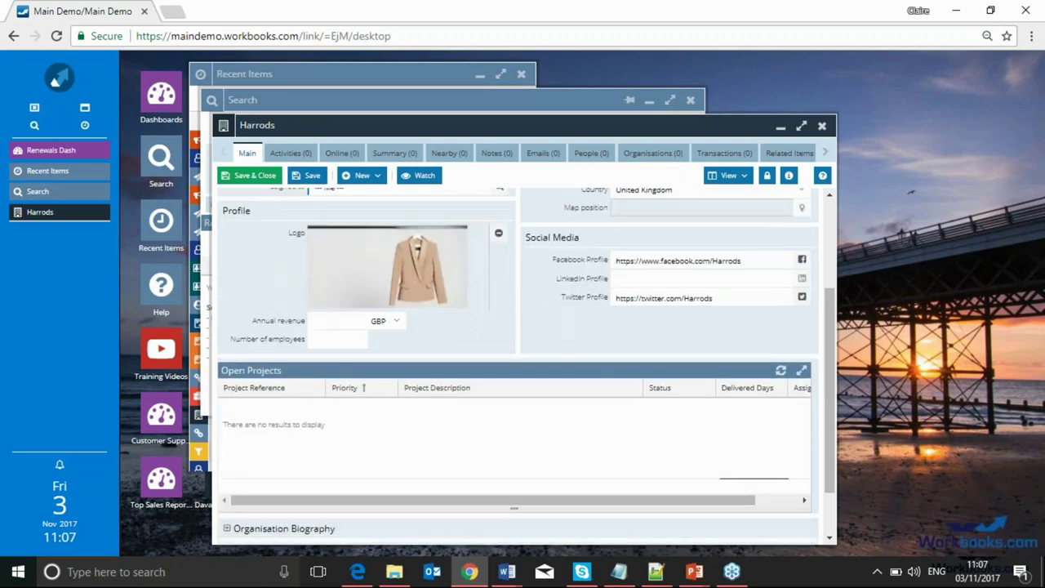
pyautogui.click(227, 530)
pyautogui.scroll(-4, 269, 470)
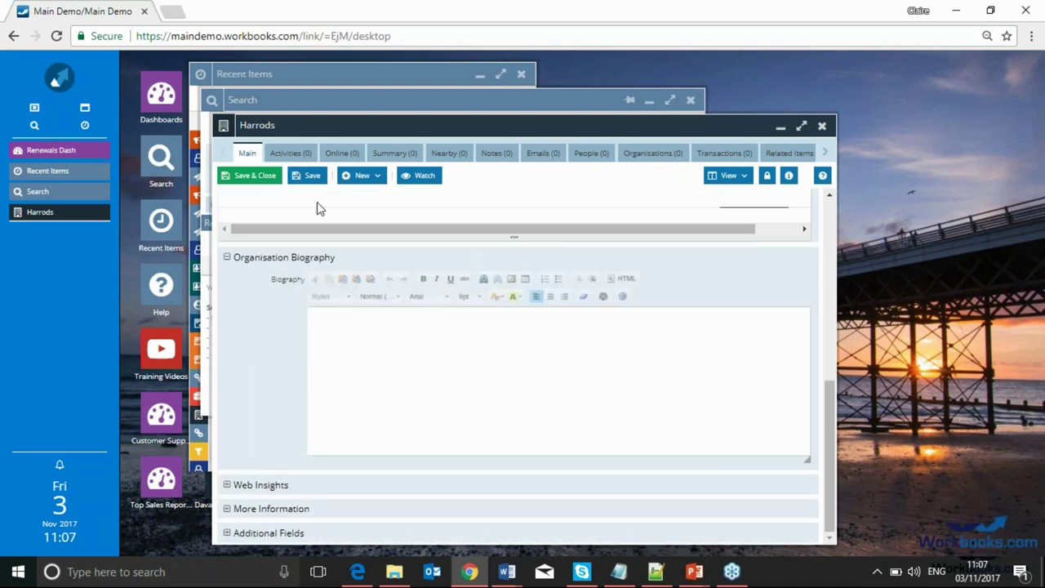
pyautogui.click(260, 176)
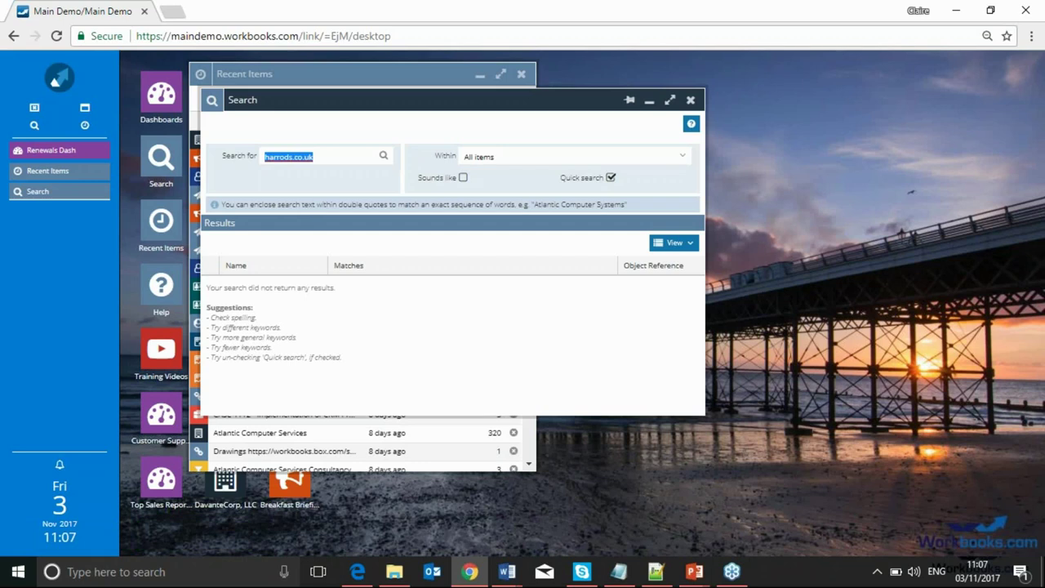
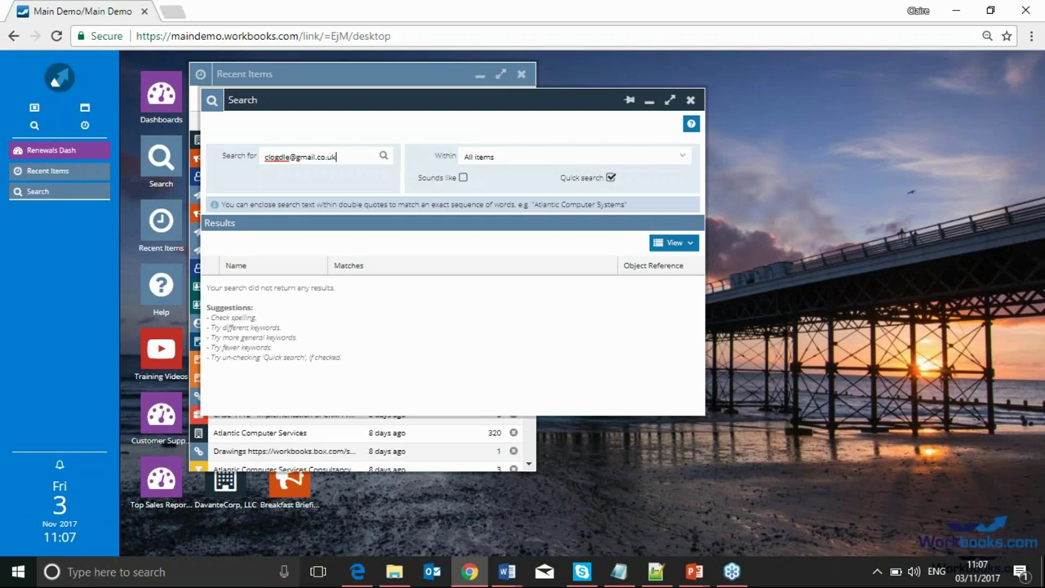
# Search for the contact's e-mail address, correcting its ending from .co.uk to .com
pyautogui.click(383, 157)
pyautogui.press('BackSpace')
pyautogui.press('BackSpace')
pyautogui.press('BackSpace')
pyautogui.write('m')
pyautogui.press('Return')
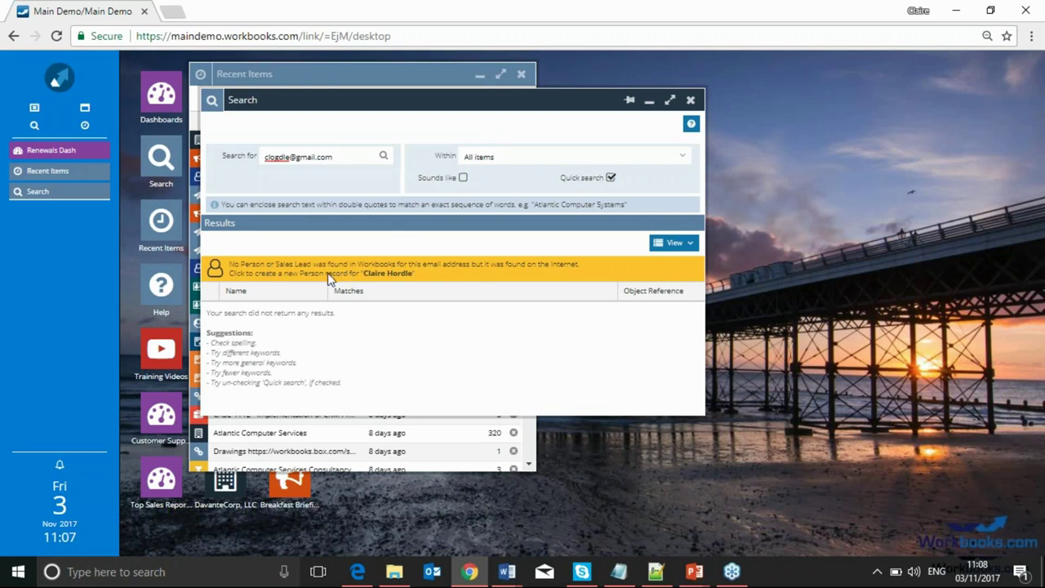
pyautogui.click(381, 278)
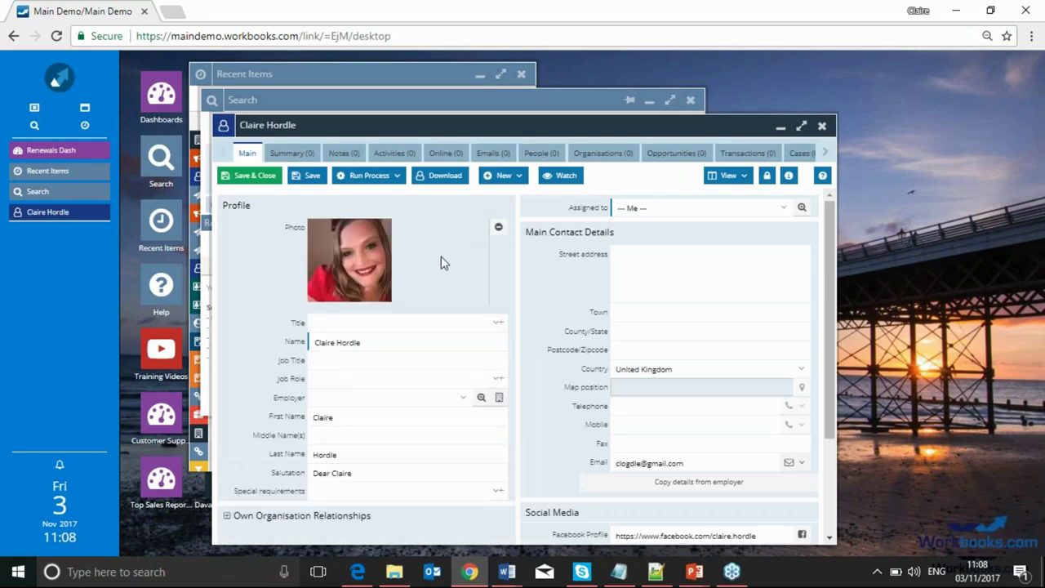
pyautogui.scroll(-3, 441, 263)
pyautogui.scroll(3, 383, 496)
pyautogui.scroll(-3, 502, 472)
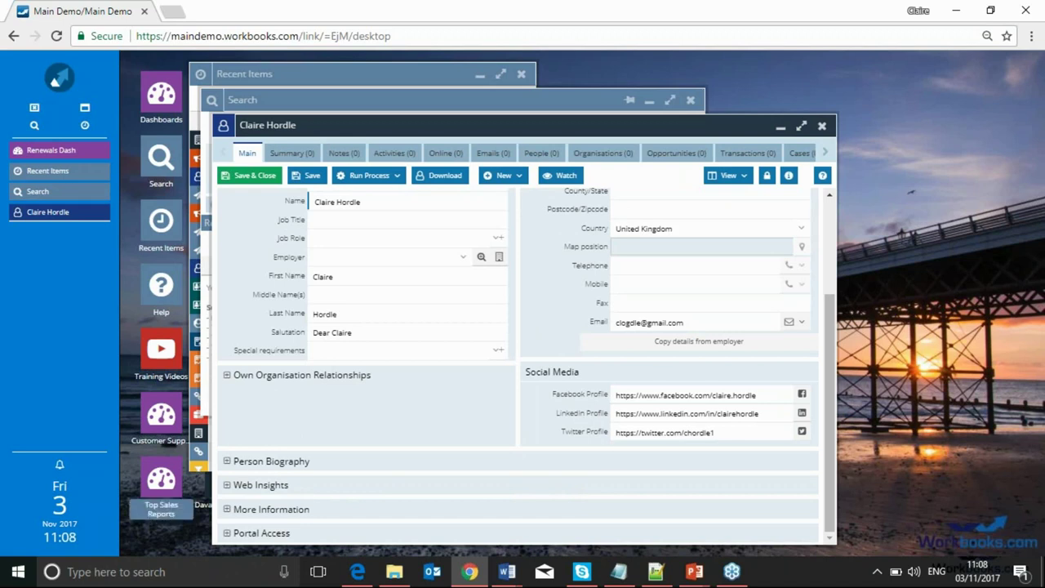
pyautogui.click(227, 462)
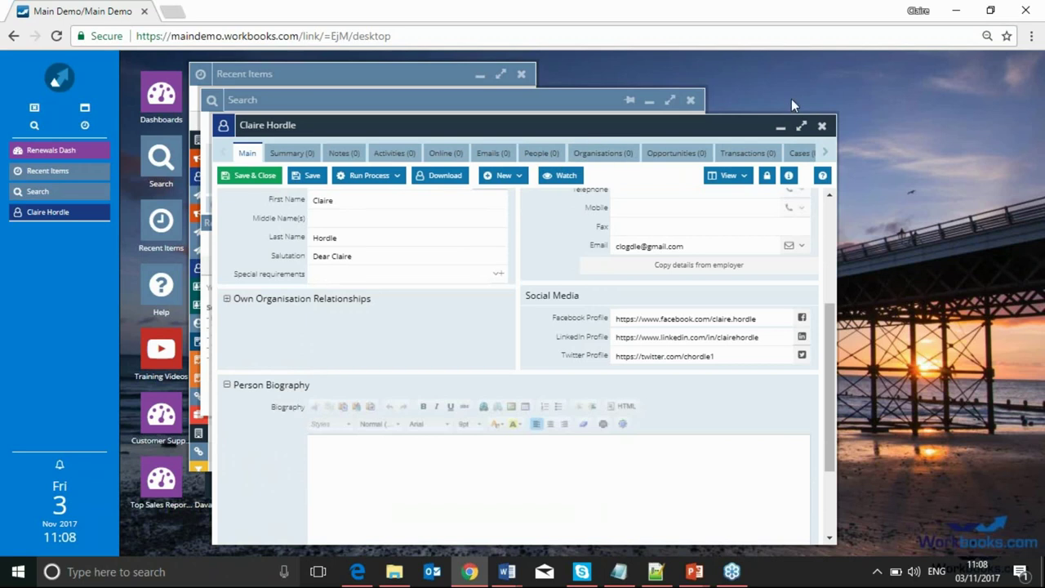
pyautogui.click(822, 125)
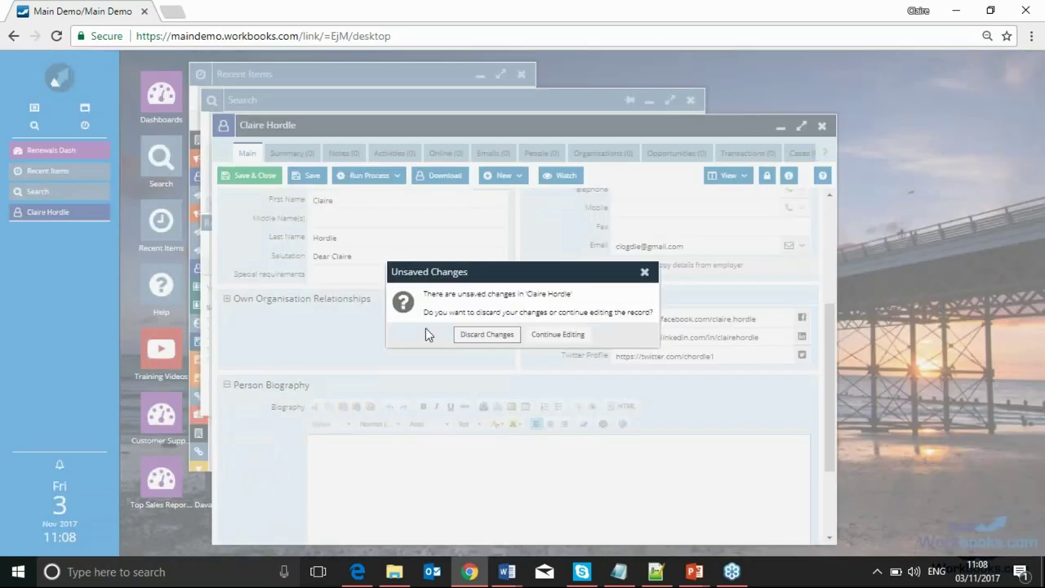
pyautogui.click(486, 334)
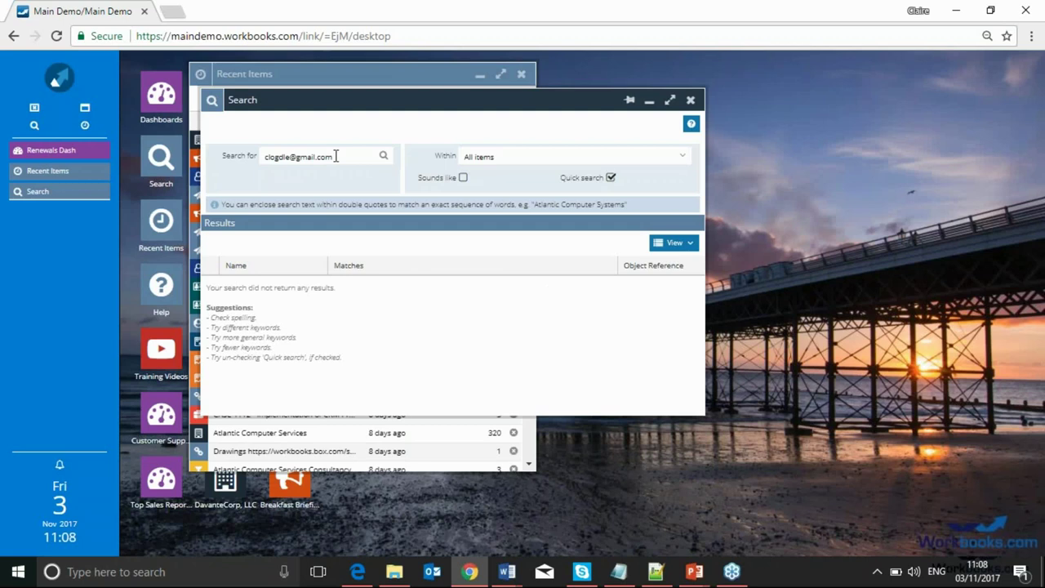
# Search for the contact by full name and open the matching Person record
pyautogui.moveTo(337, 156); pyautogui.dragTo(216, 156)
pyautogui.press('BackSpace')
pyautogui.press('Return')
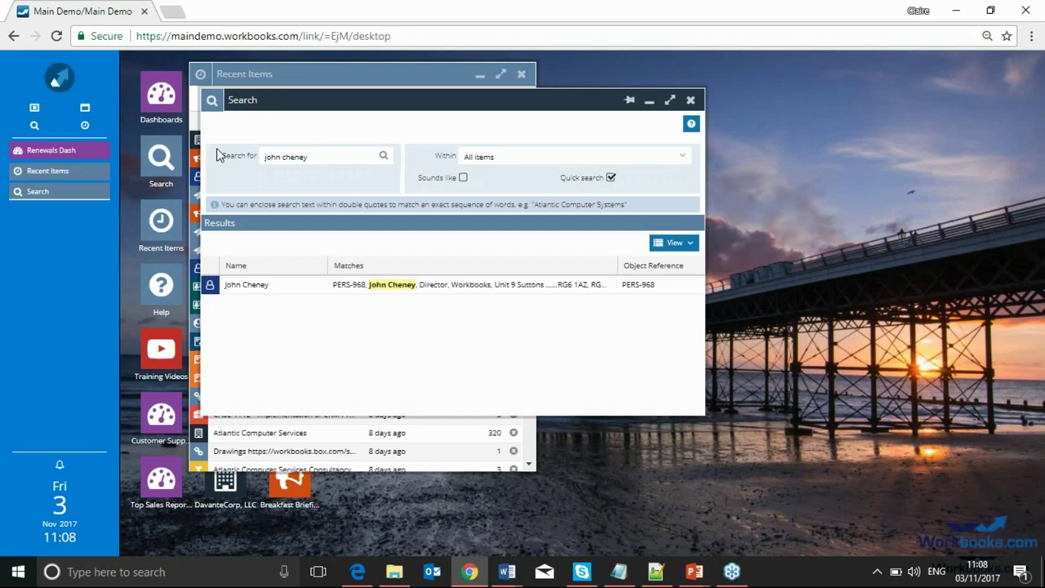
pyautogui.click(372, 290)
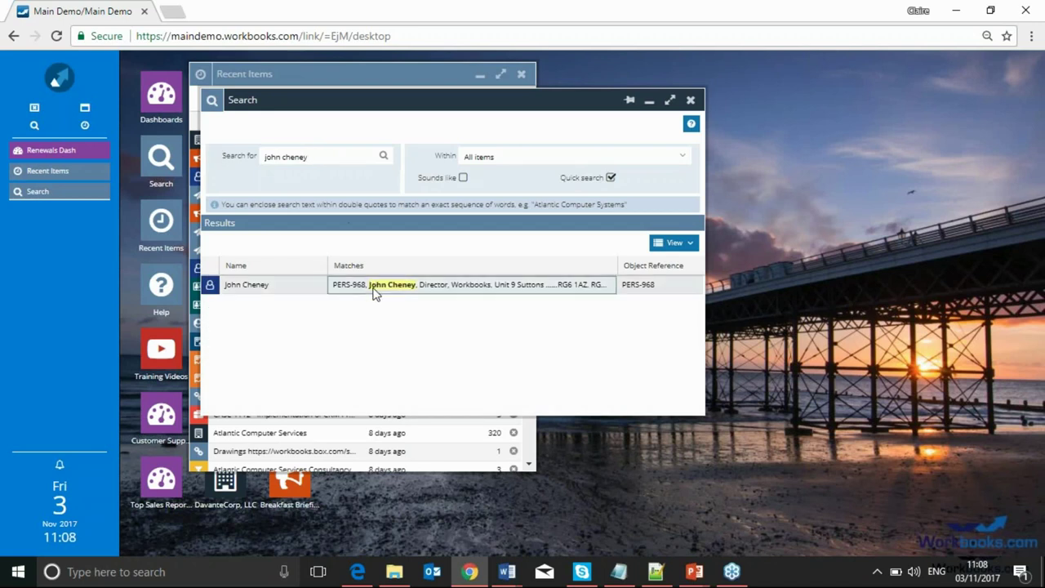
pyautogui.click(376, 286)
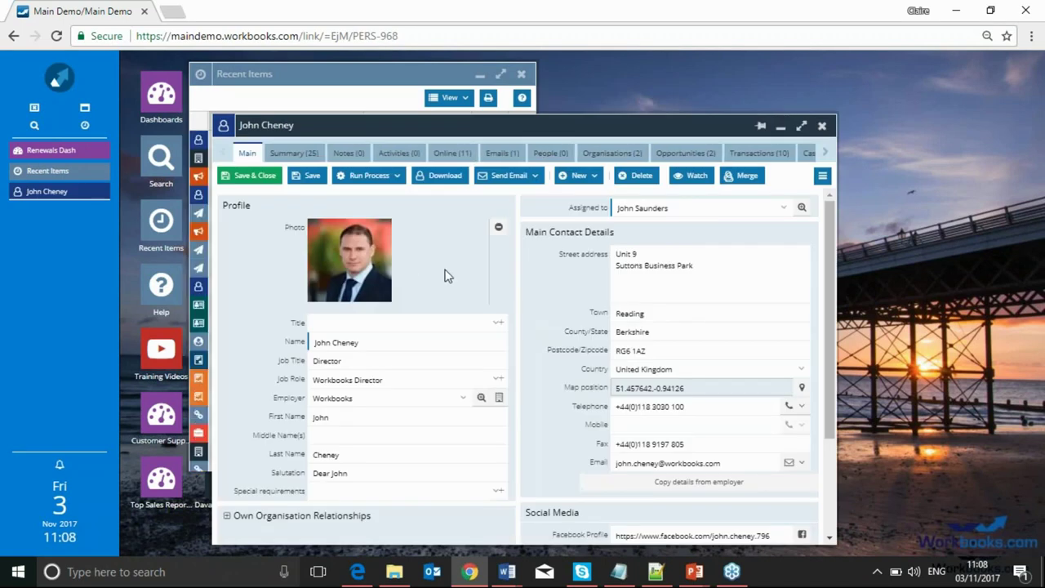
# Expand Person Biography and delete all of its text
pyautogui.scroll(-3, 445, 276)
pyautogui.scroll(3, 445, 265)
pyautogui.scroll(-3, 392, 420)
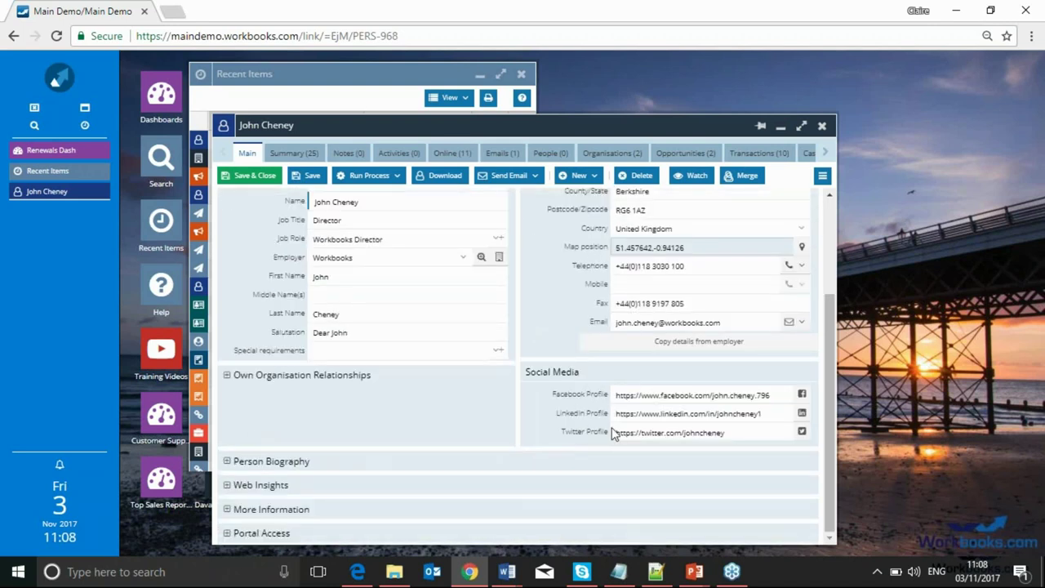
pyautogui.click(226, 461)
pyautogui.scroll(-3, 330, 433)
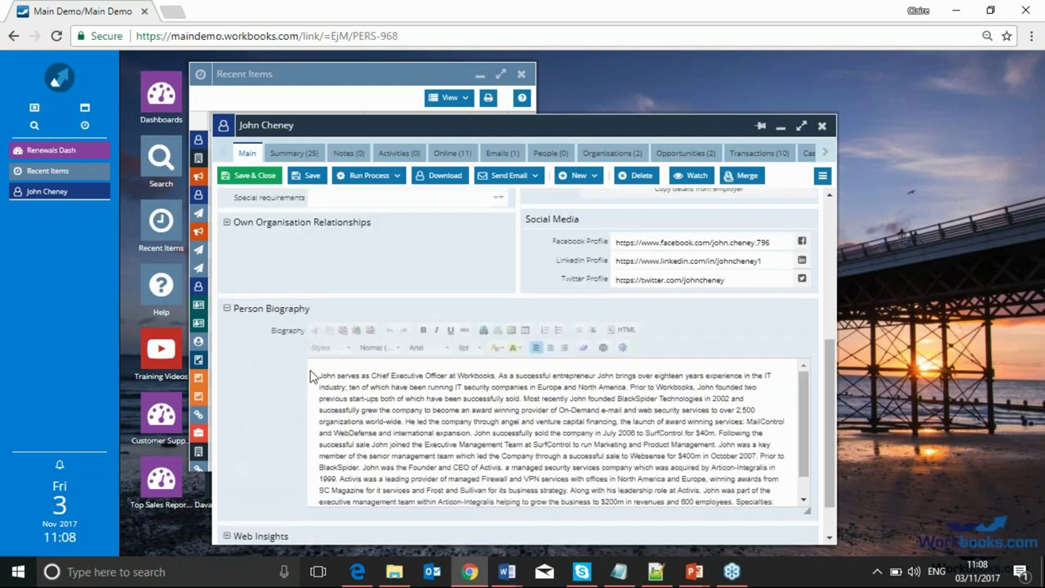
pyautogui.moveTo(317, 379); pyautogui.dragTo(615, 531)
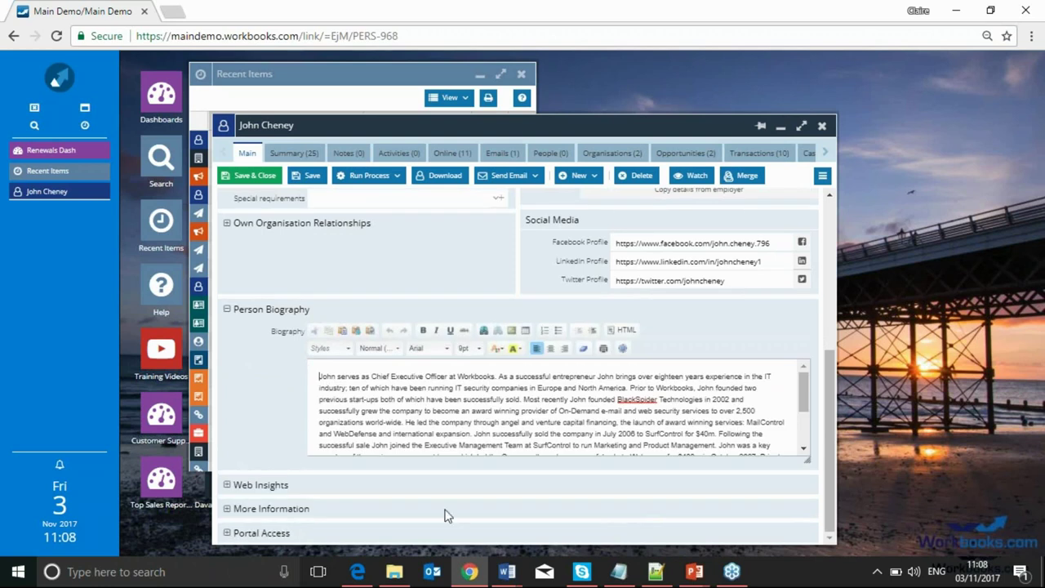
pyautogui.moveTo(318, 377); pyautogui.dragTo(666, 463)
pyautogui.press('BackSpace')
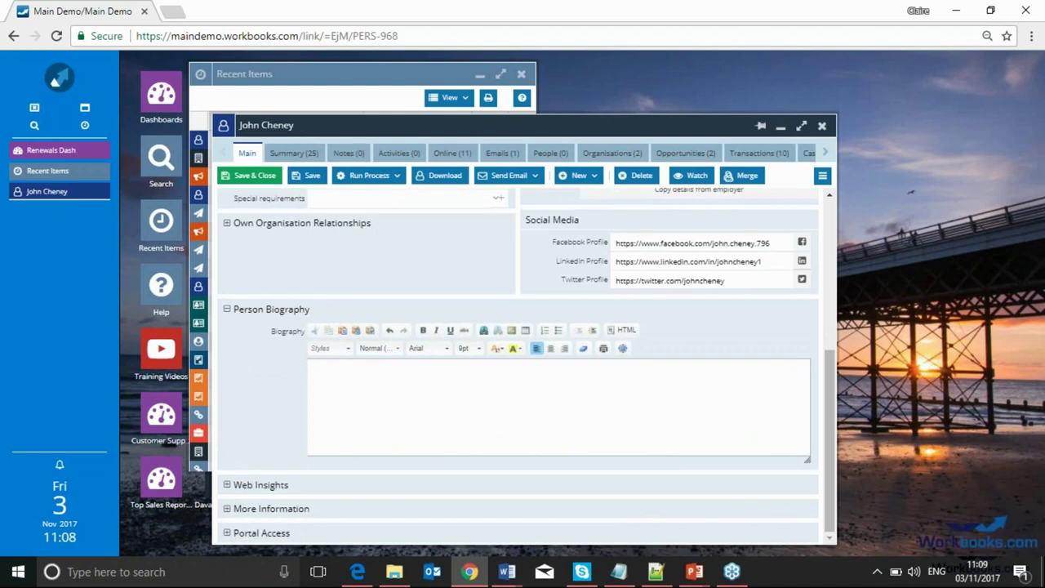
# Save and close the contact record, then reopen it from Recent Items
pyautogui.click(311, 175)
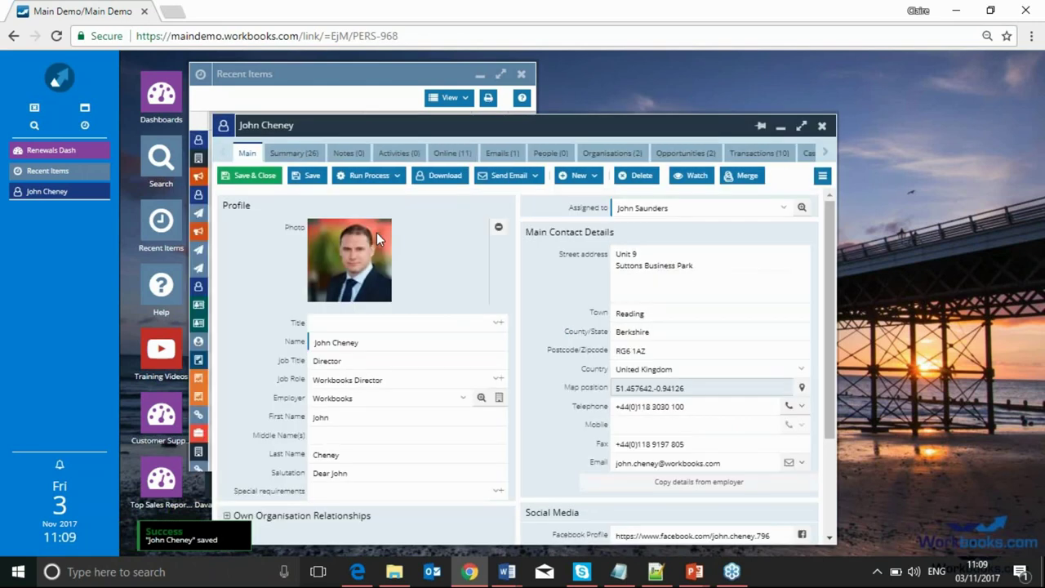
pyautogui.click(247, 175)
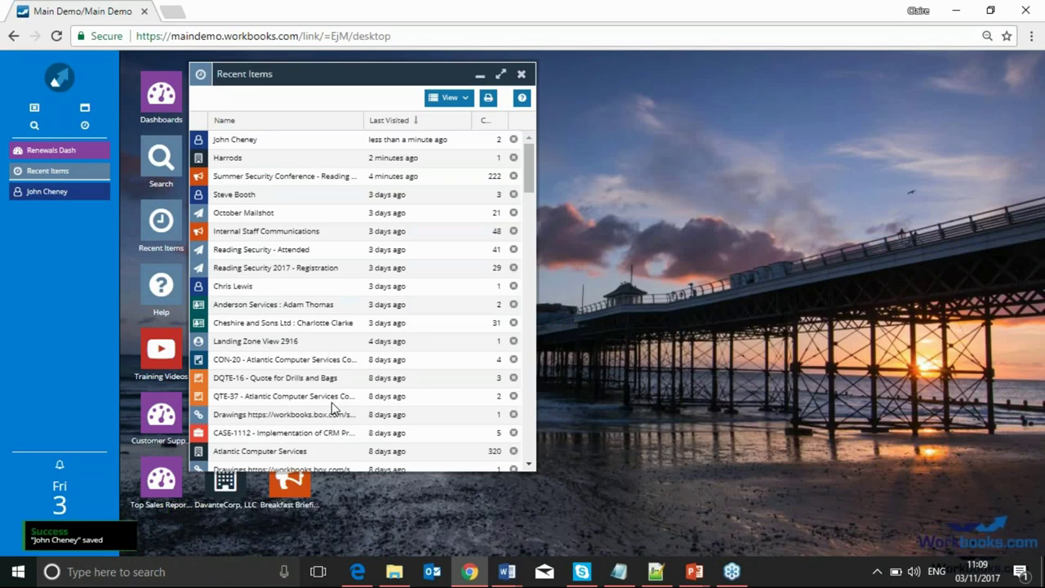
pyautogui.click(218, 144)
pyautogui.click(218, 144)
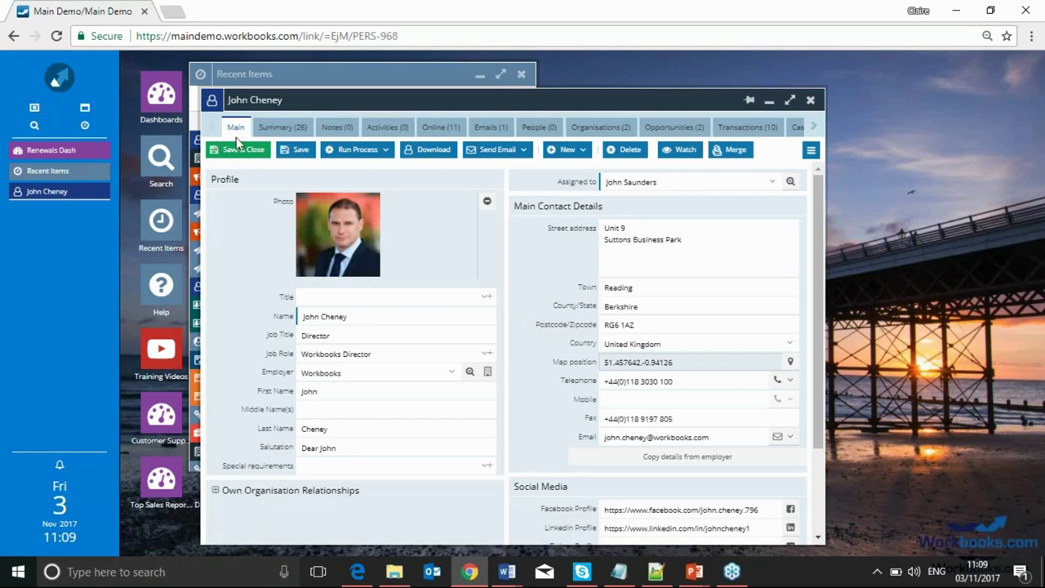
pyautogui.scroll(-2, 572, 245)
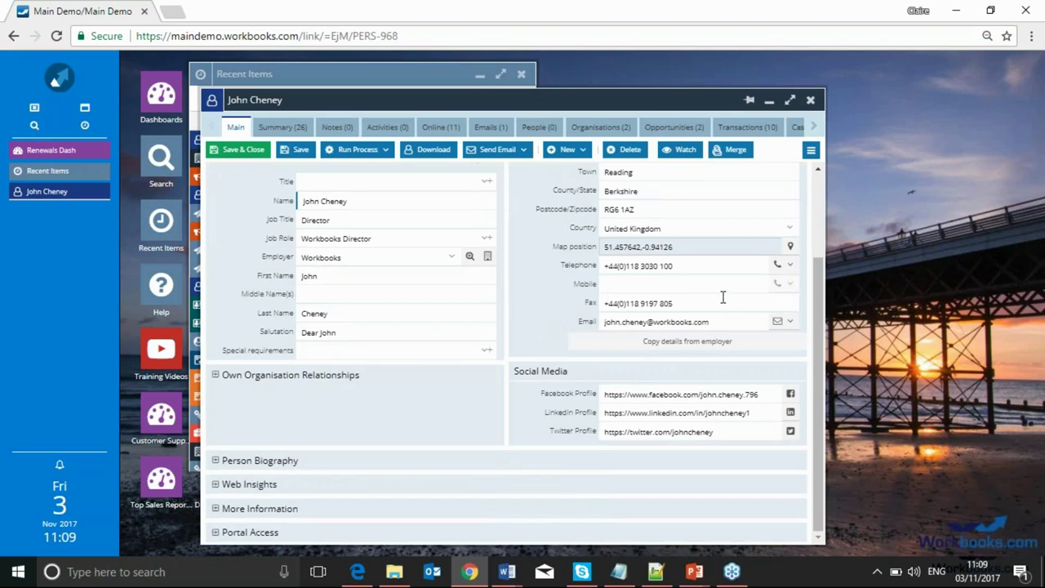
# Delete the Facebook, LinkedIn and Twitter profile URLs and save and close the contact
pyautogui.moveTo(763, 394); pyautogui.dragTo(604, 395)
pyautogui.press('BackSpace')
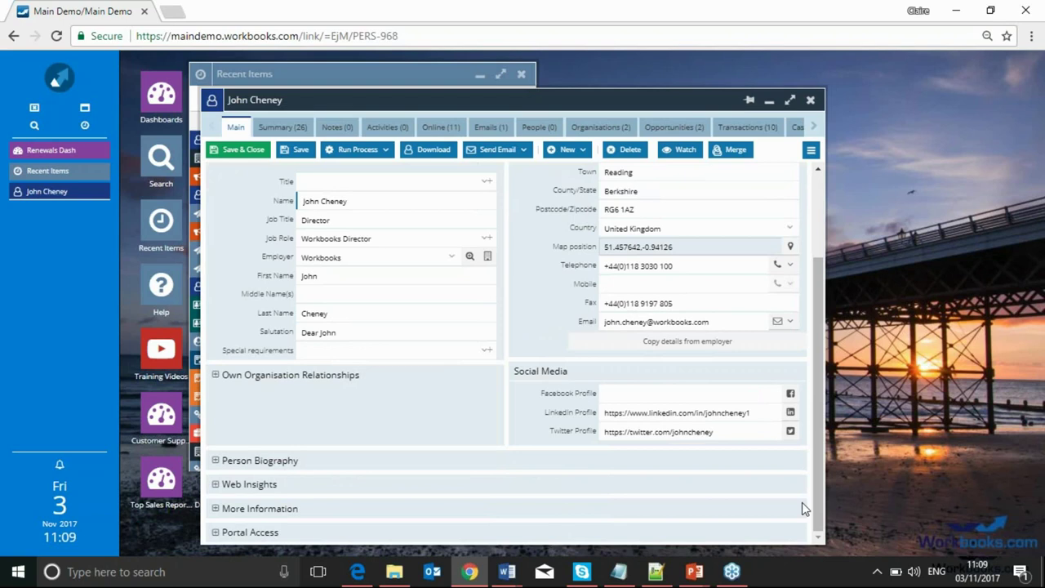
pyautogui.moveTo(757, 413); pyautogui.dragTo(555, 406)
pyautogui.press('BackSpace')
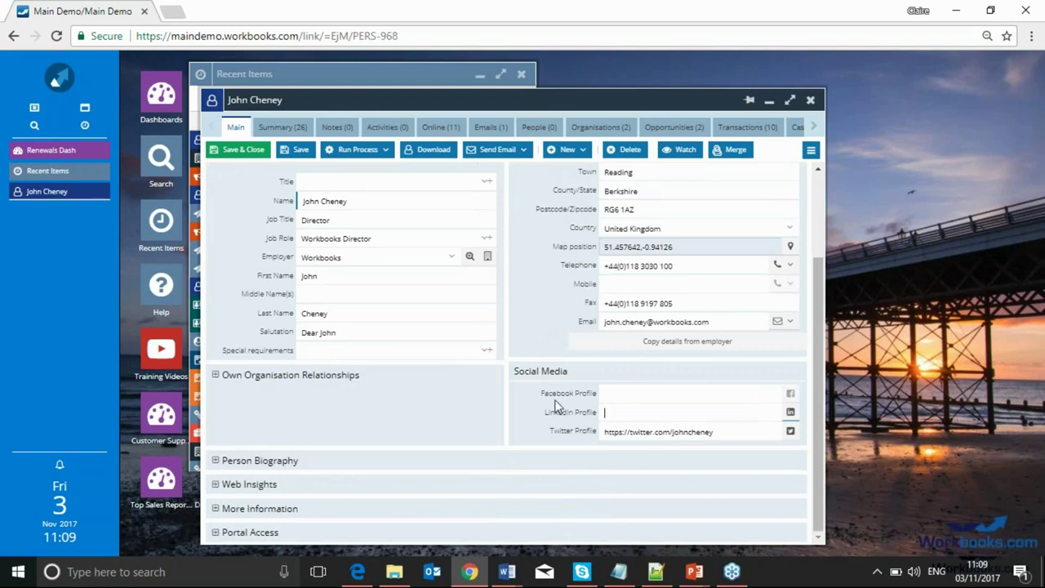
pyautogui.click(720, 430)
pyautogui.moveTo(719, 430); pyautogui.dragTo(568, 406)
pyautogui.press('BackSpace')
pyautogui.click(221, 148)
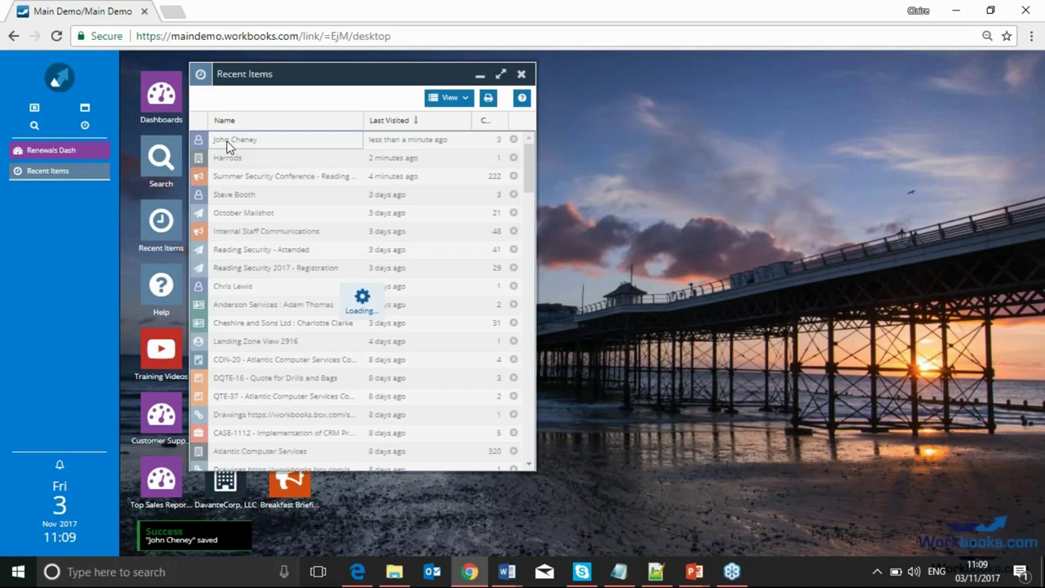
# Reopen the contact from Recent Items, save it, and maximise its record window
pyautogui.click(228, 145)
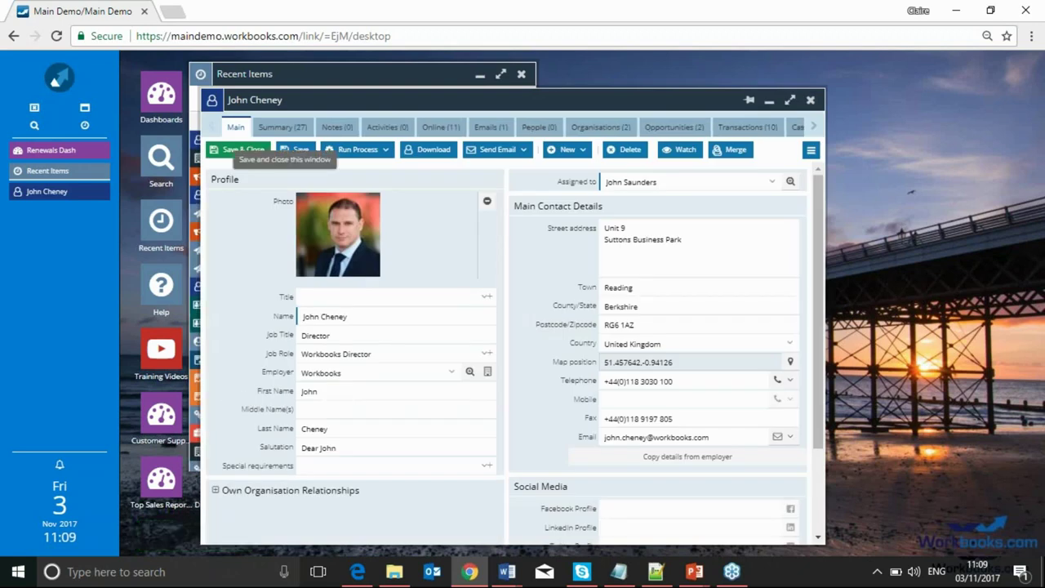
pyautogui.click(299, 151)
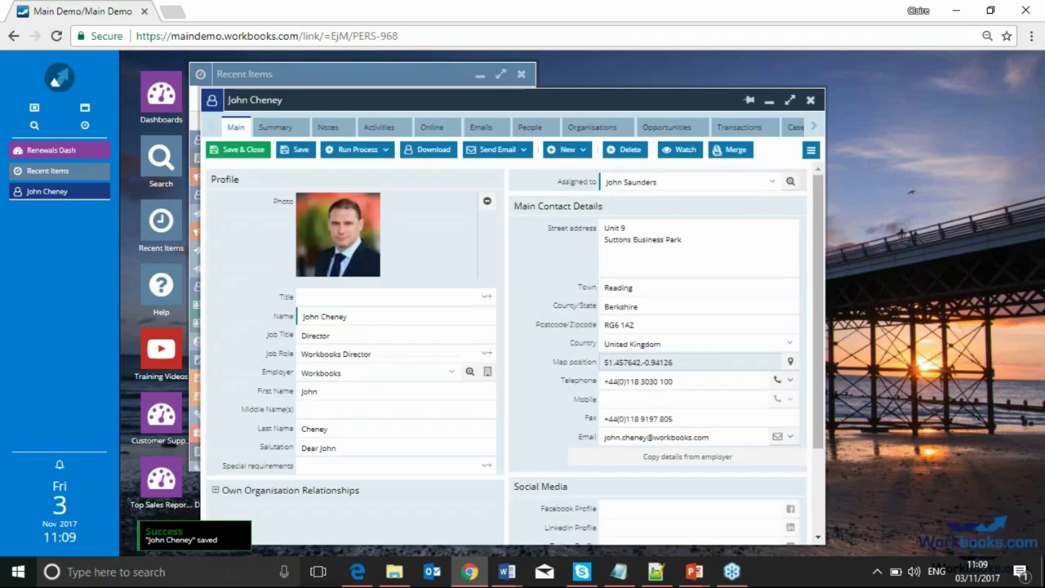
pyautogui.click(811, 149)
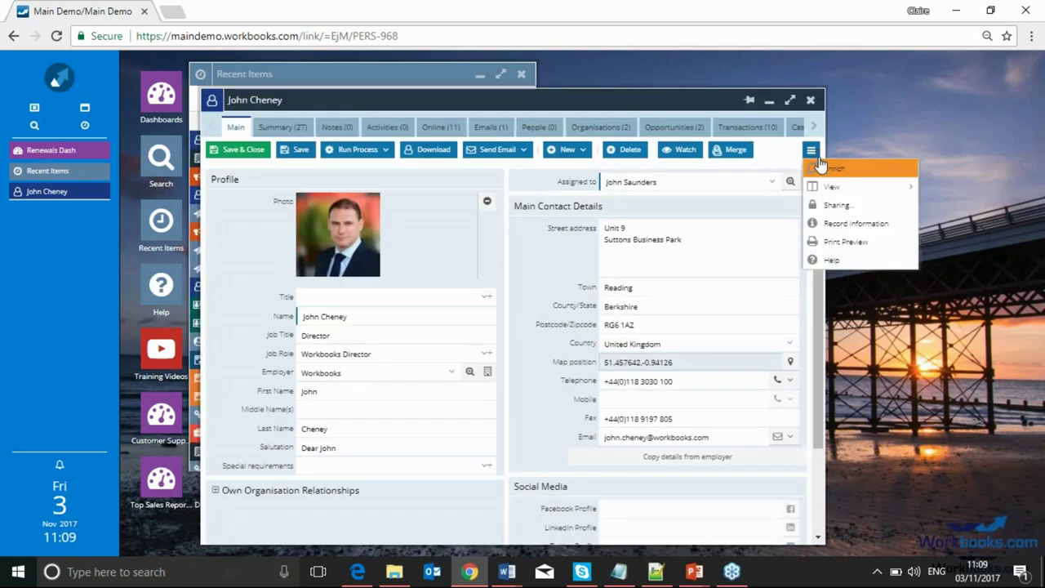
pyautogui.click(790, 99)
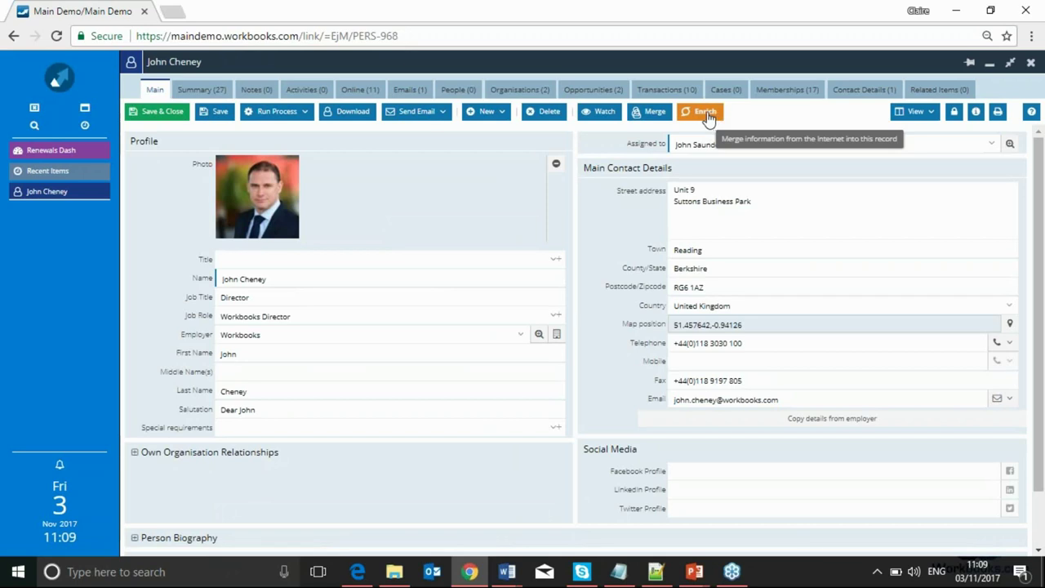
# Enrich the contact and apply the web-found Facebook, LinkedIn and Twitter profile links
pyautogui.click(711, 117)
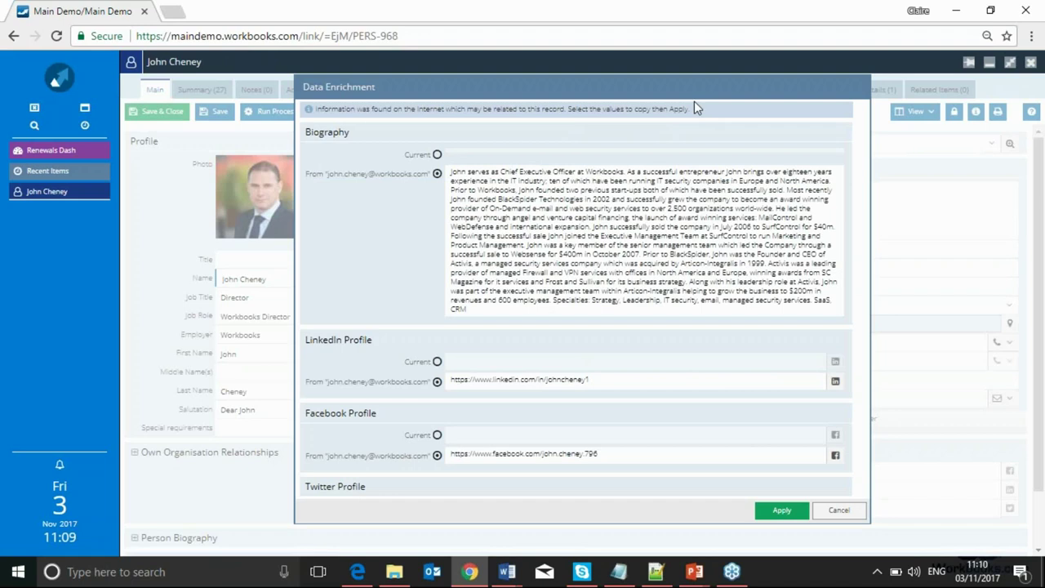
pyautogui.scroll(-2, 605, 242)
pyautogui.scroll(-1, 617, 258)
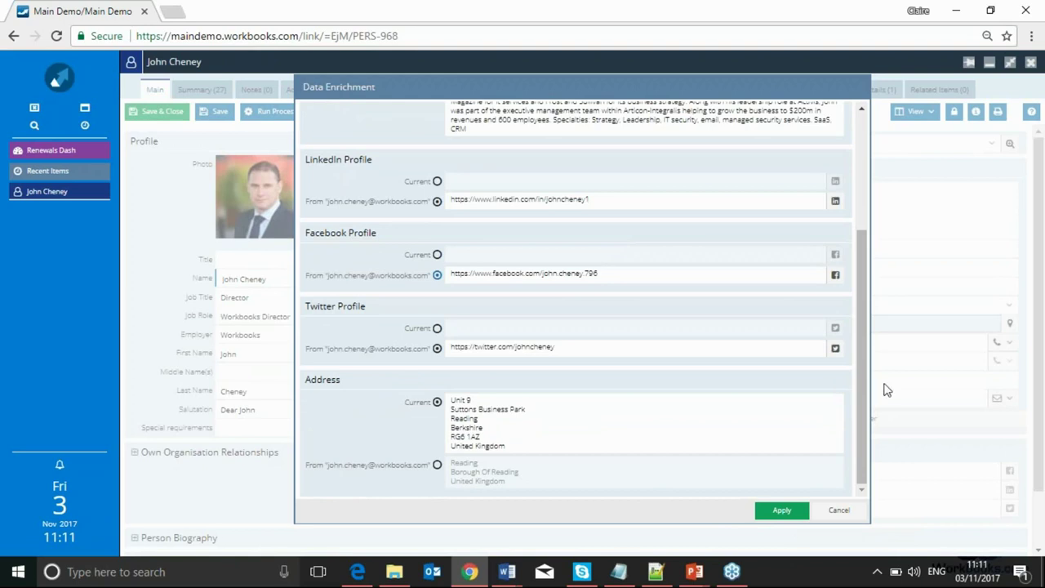
pyautogui.click(790, 514)
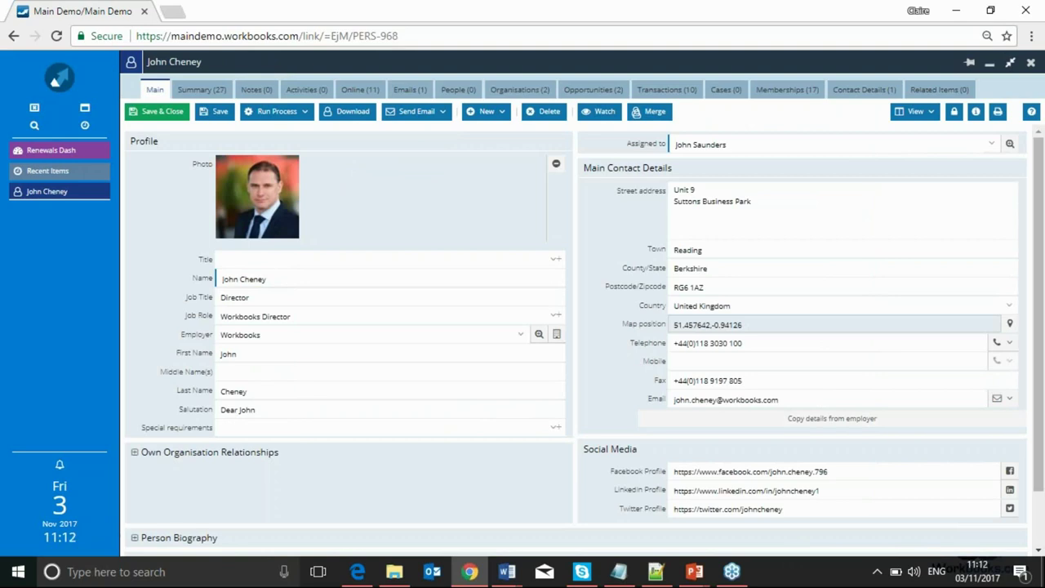
# Restore the contact window, open the Workbooks organisation from its Organisations tab, and run Enrich
pyautogui.click(1010, 62)
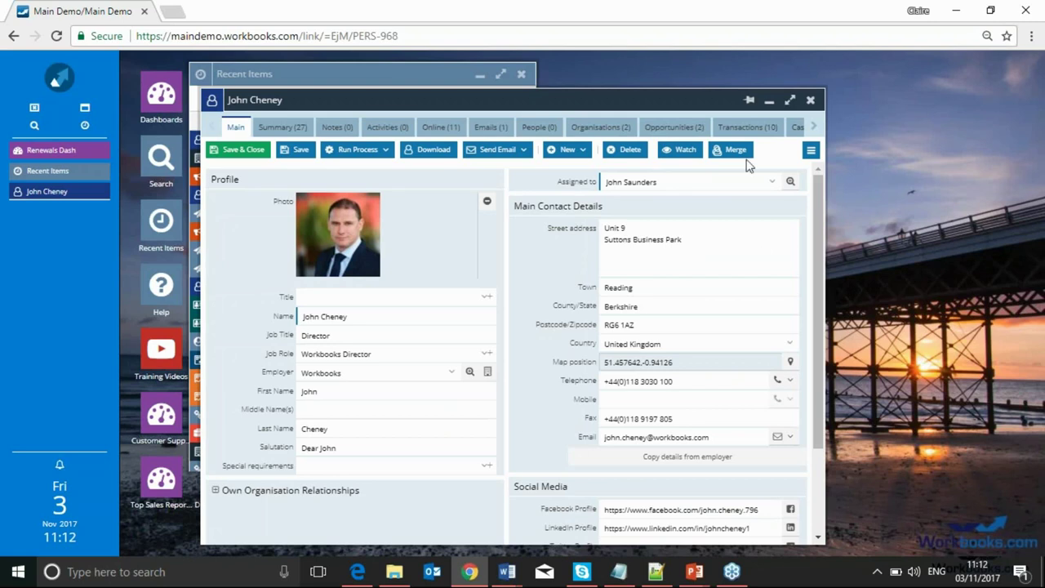
pyautogui.click(602, 129)
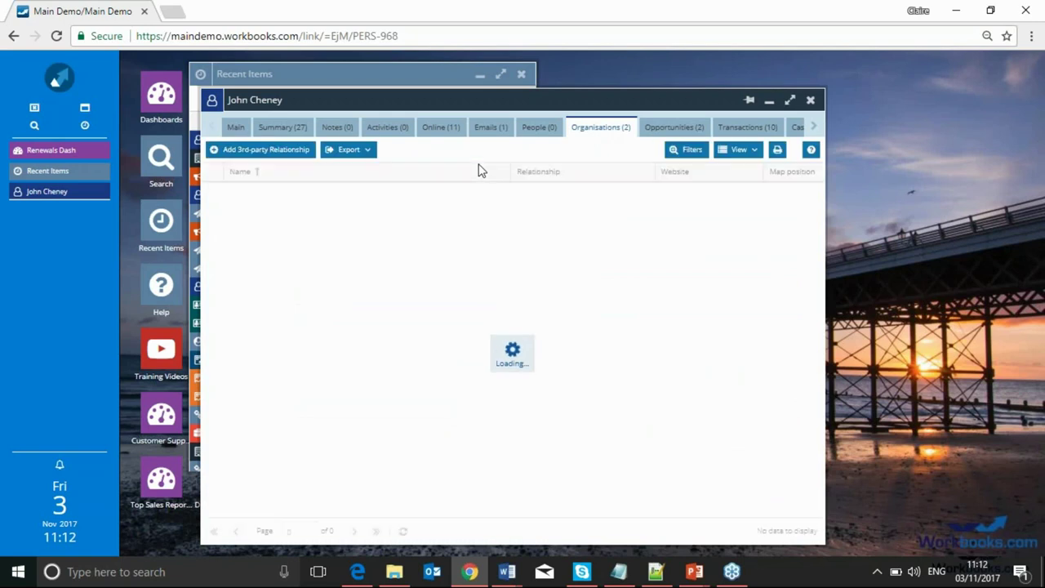
pyautogui.doubleClick(256, 212)
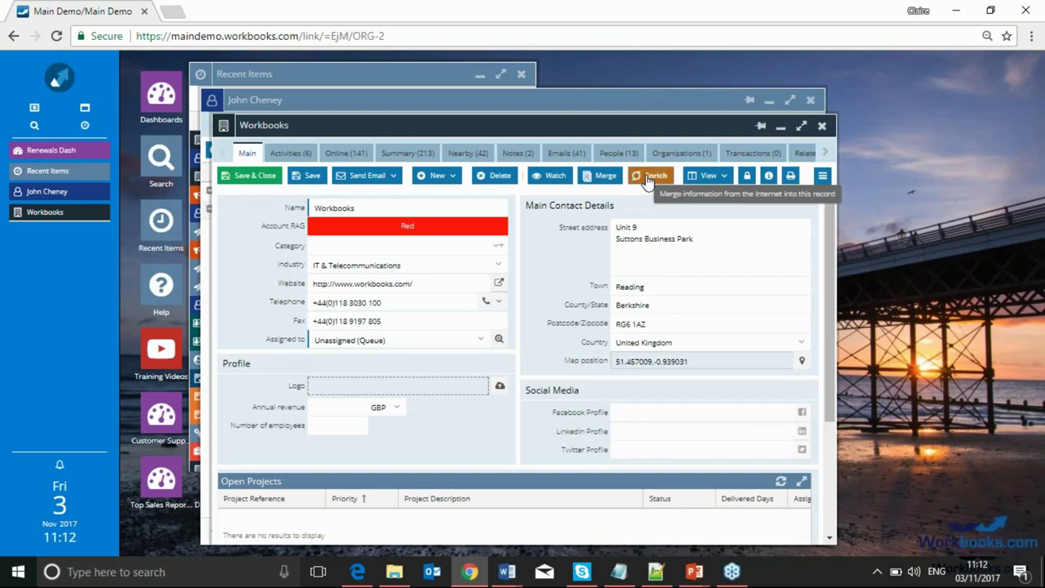
pyautogui.click(649, 178)
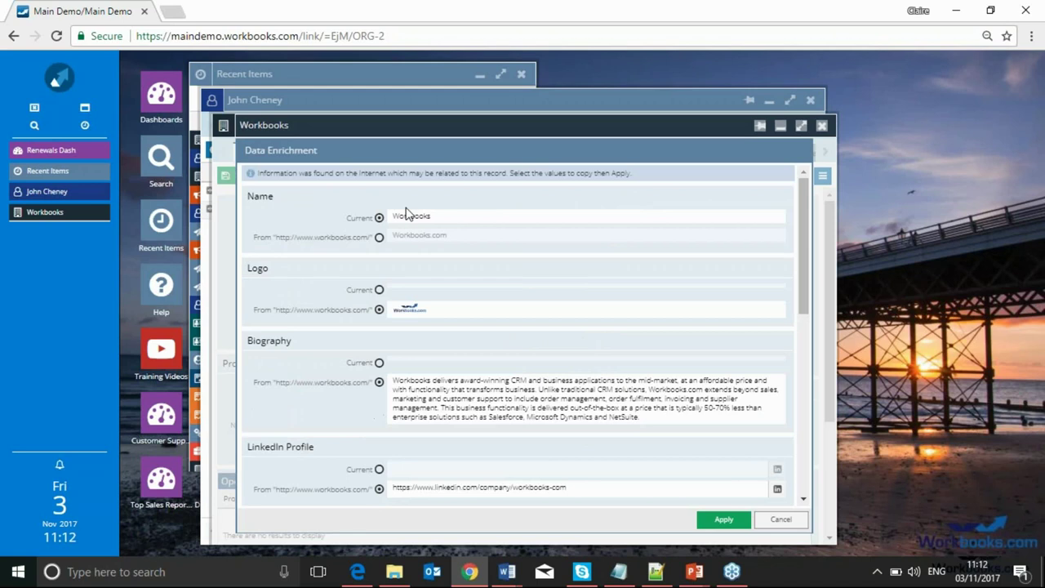
# Apply the web-found logo, social profiles and 20 employees to the Workbooks organisation
pyautogui.moveTo(803, 306); pyautogui.dragTo(802, 461)
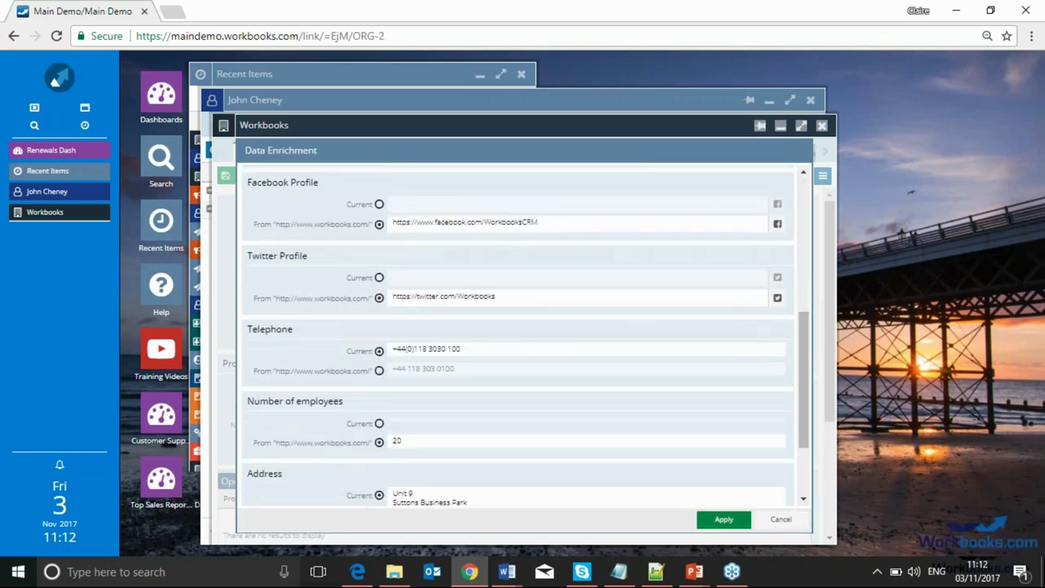
pyautogui.click(723, 519)
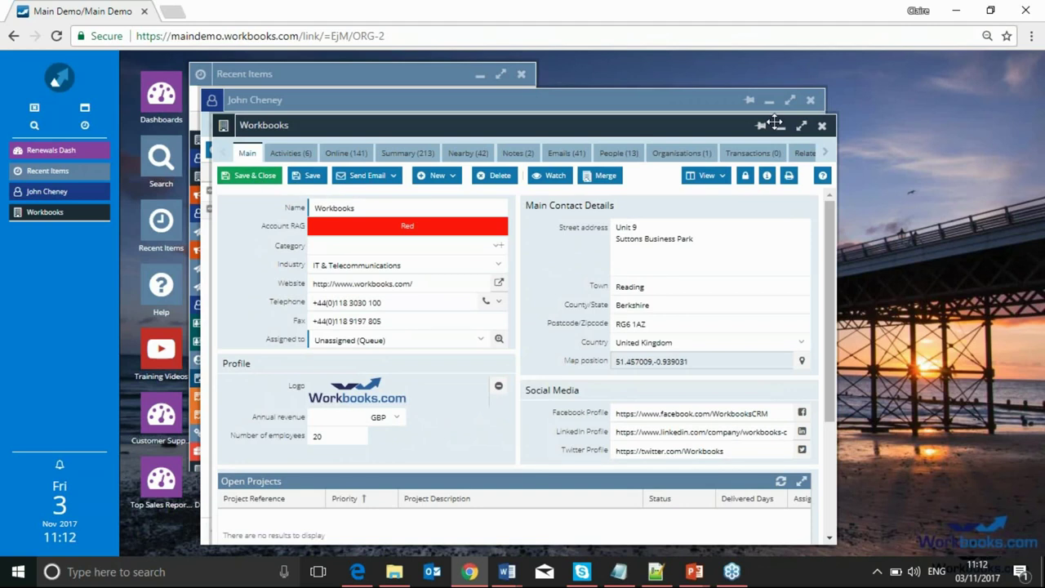
# Set the browser zoom to 100% and minimise the Workbooks and contact windows
pyautogui.click(986, 38)
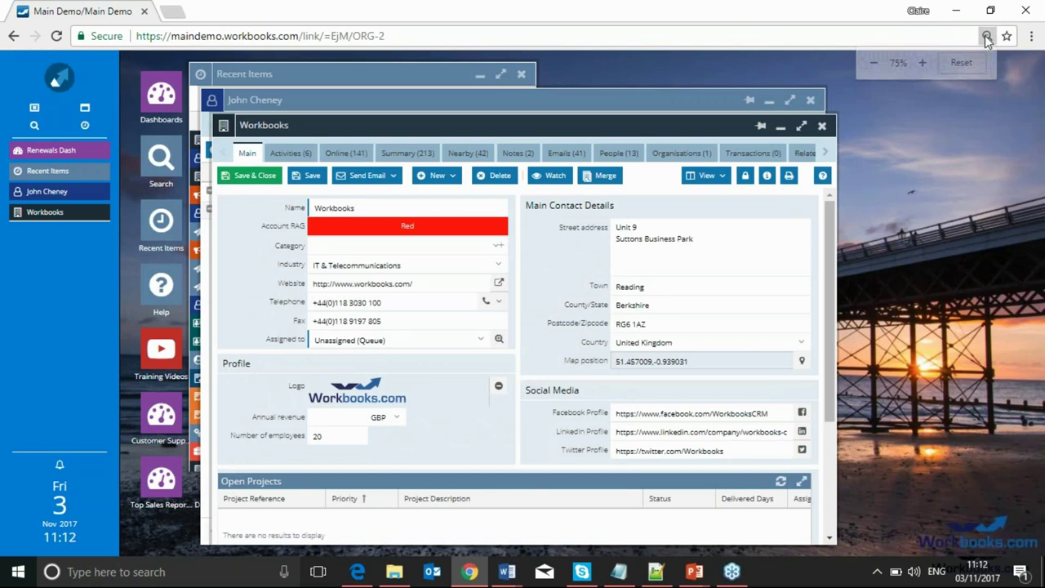
pyautogui.click(923, 64)
pyautogui.click(924, 64)
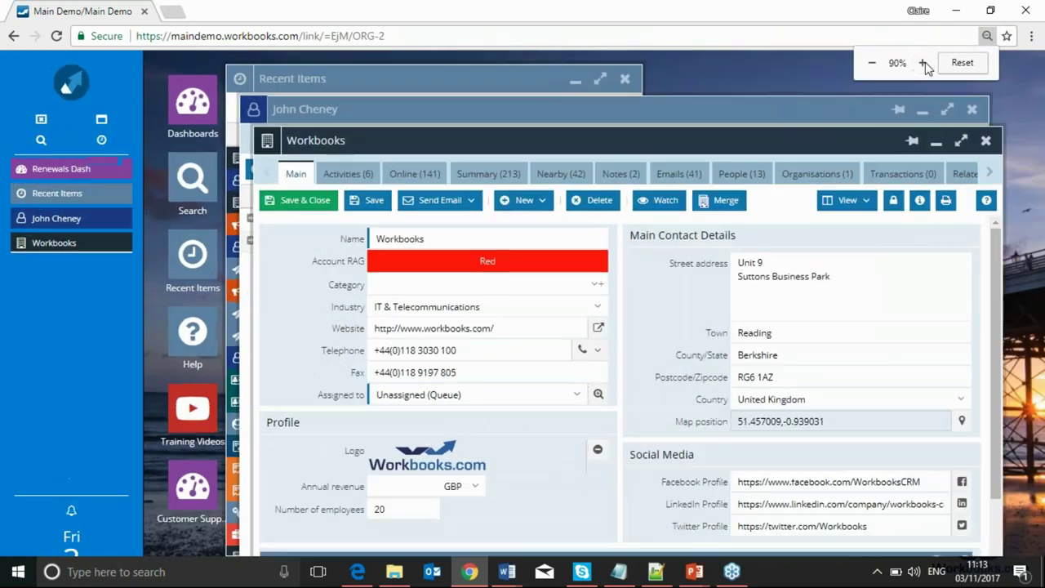
pyautogui.click(923, 63)
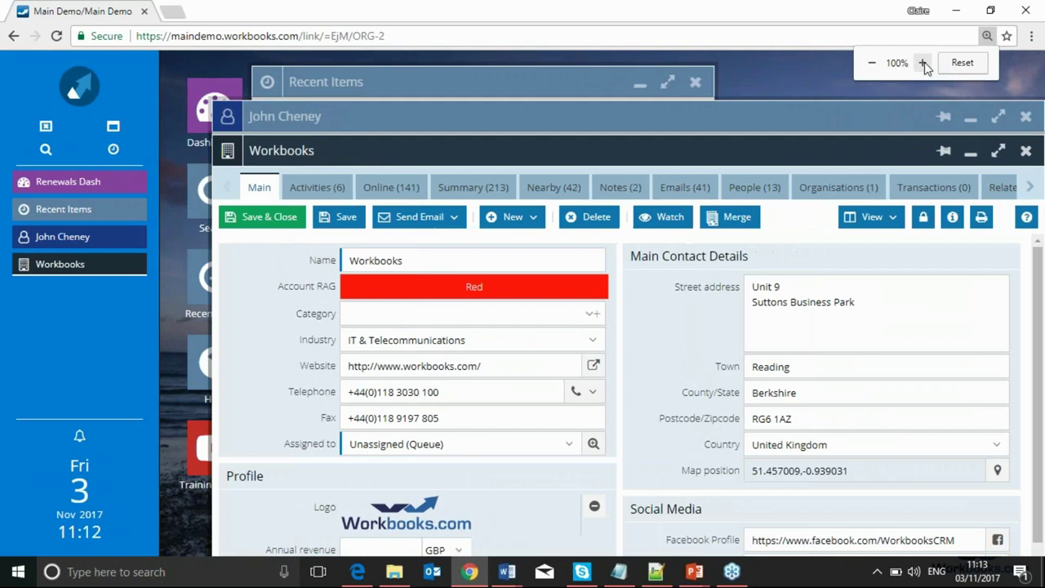
pyautogui.click(872, 64)
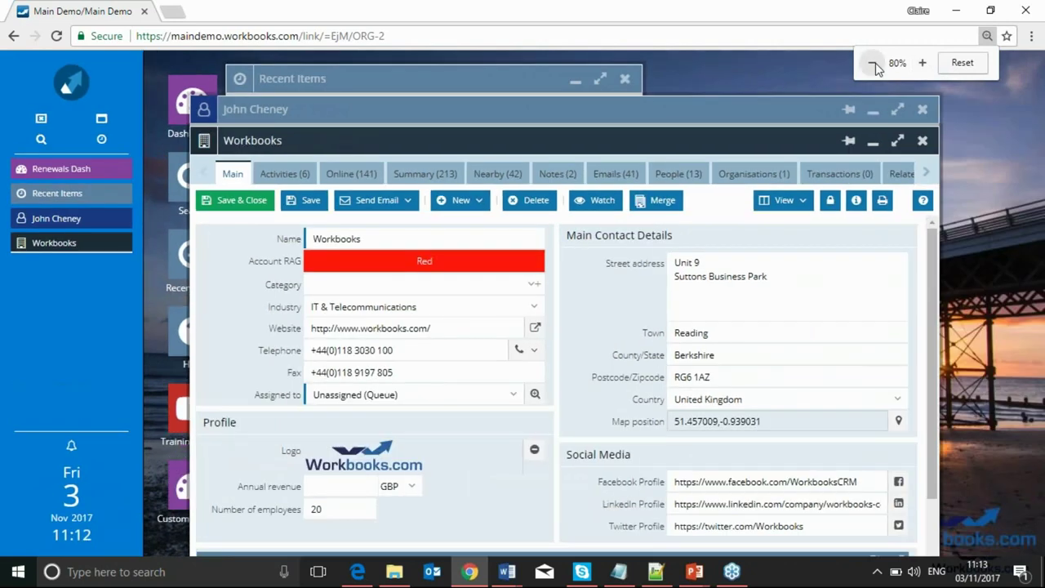
pyautogui.click(872, 63)
pyautogui.click(872, 64)
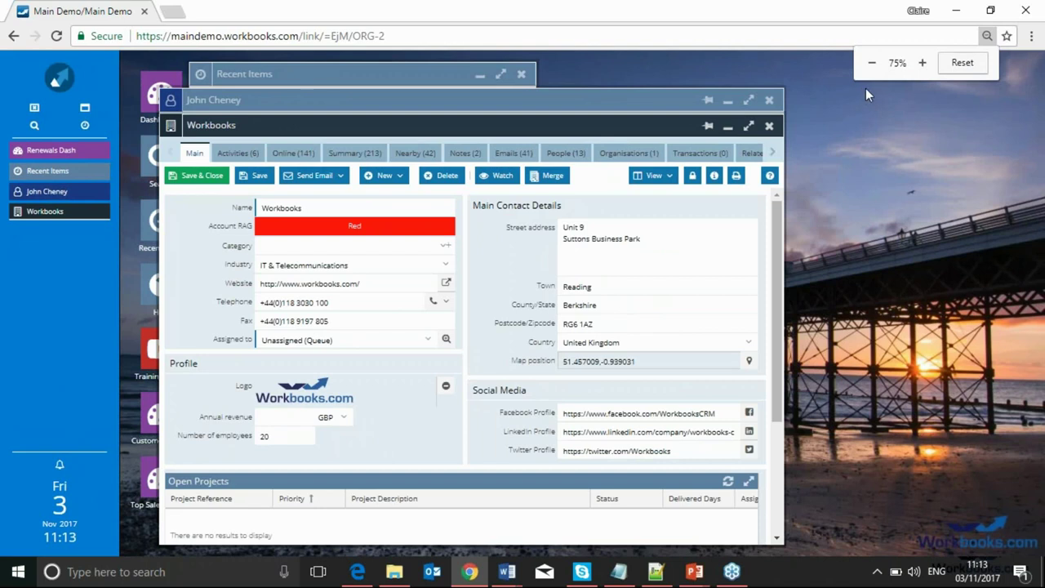
pyautogui.click(922, 63)
pyautogui.click(923, 63)
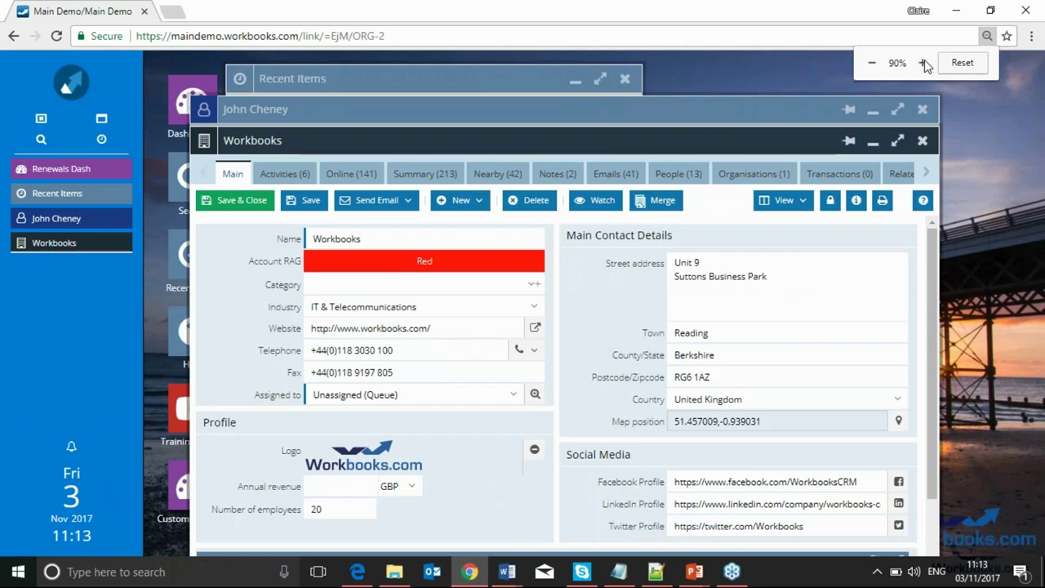
pyautogui.click(923, 63)
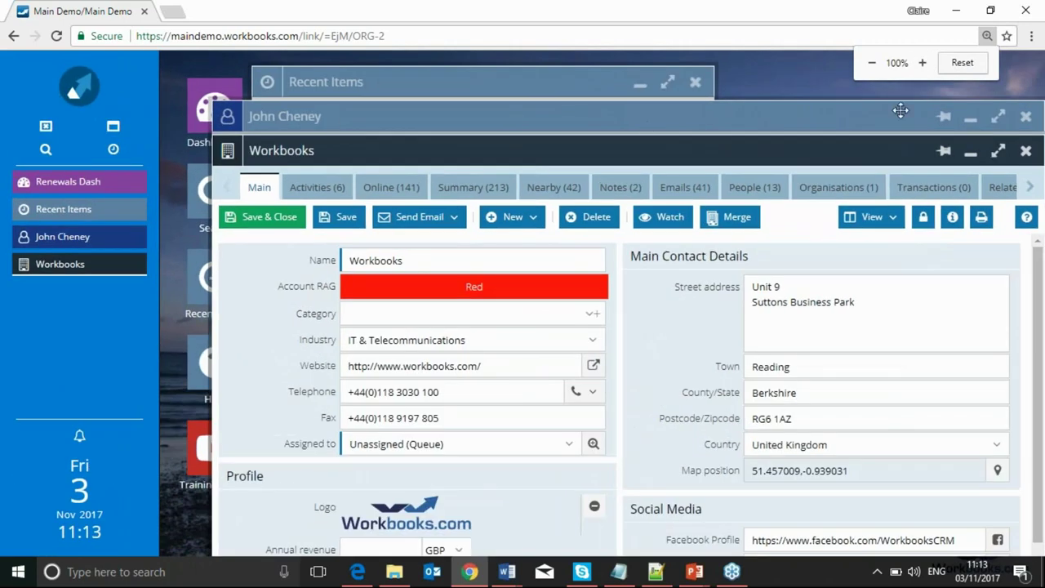
pyautogui.click(971, 150)
pyautogui.click(970, 117)
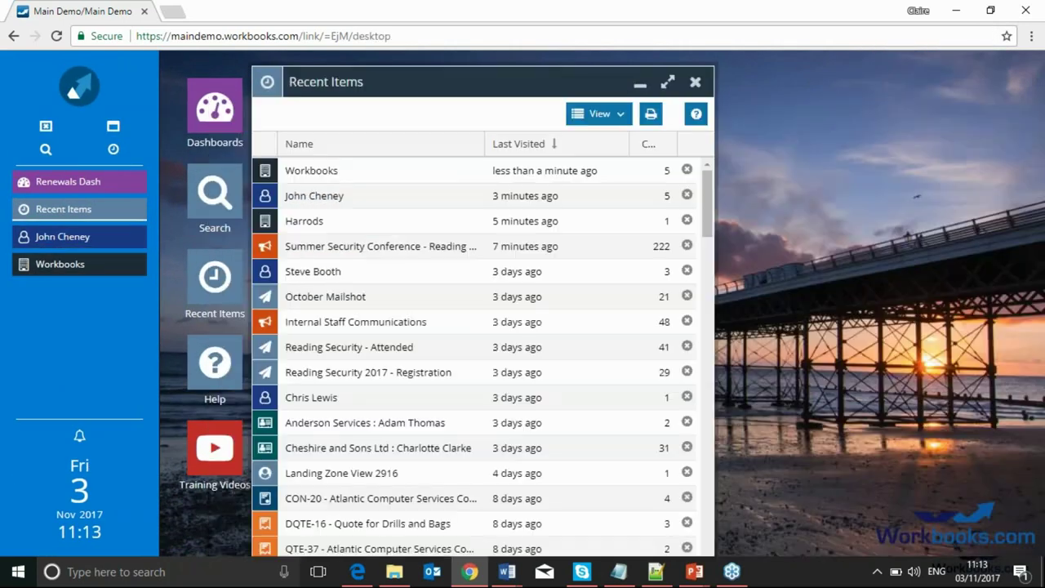
# Minimise Recent Items and open the Account Health dashboard from Dashboards
pyautogui.click(625, 81)
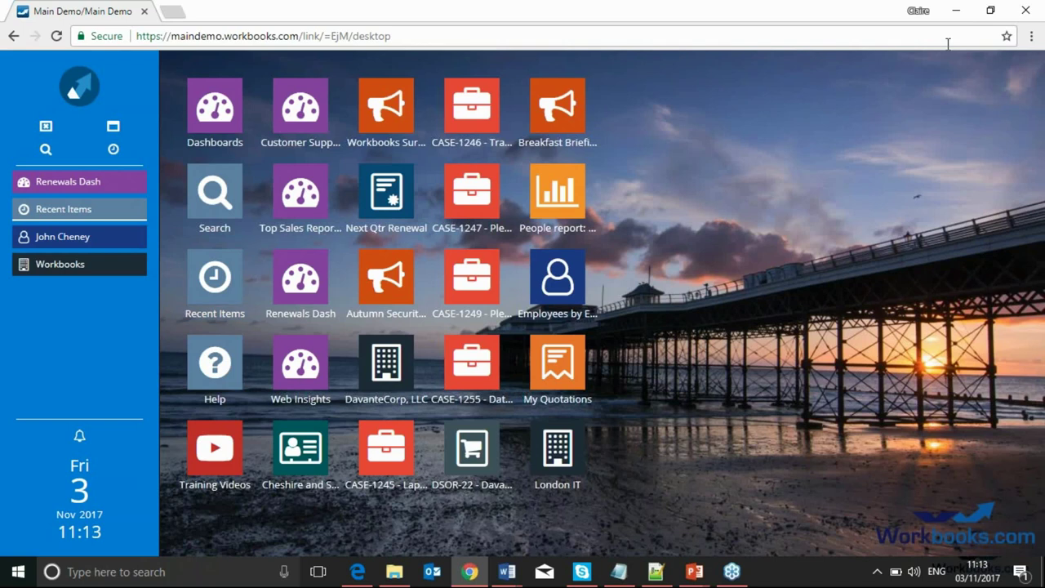
pyautogui.click(227, 111)
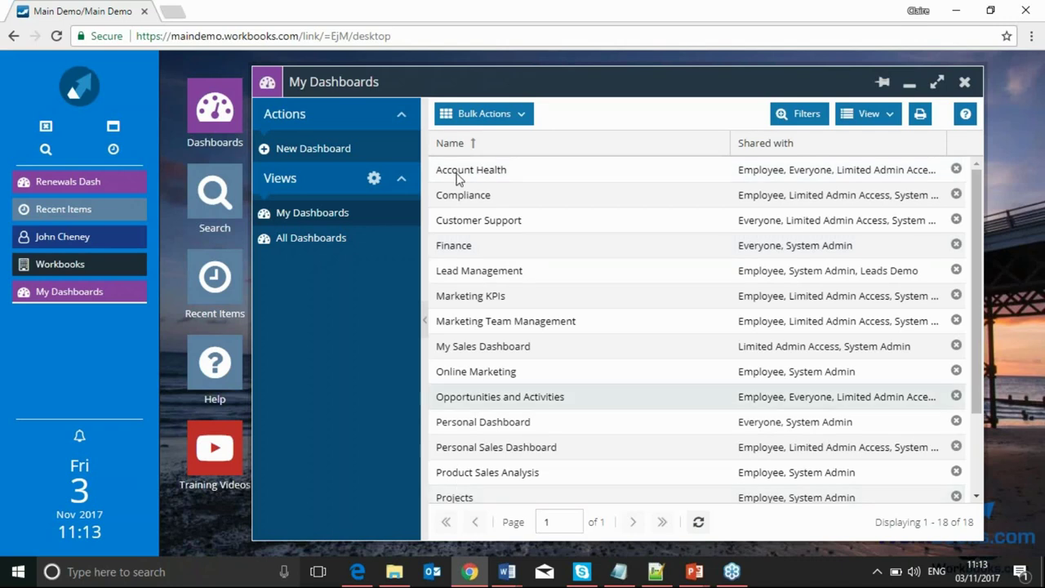
pyautogui.click(478, 171)
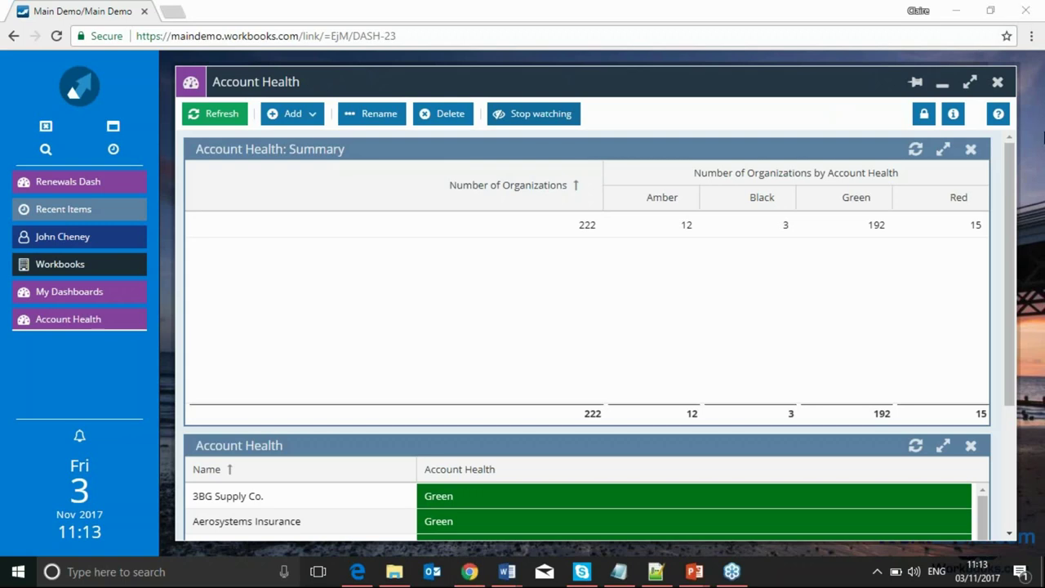
pyautogui.click(1032, 36)
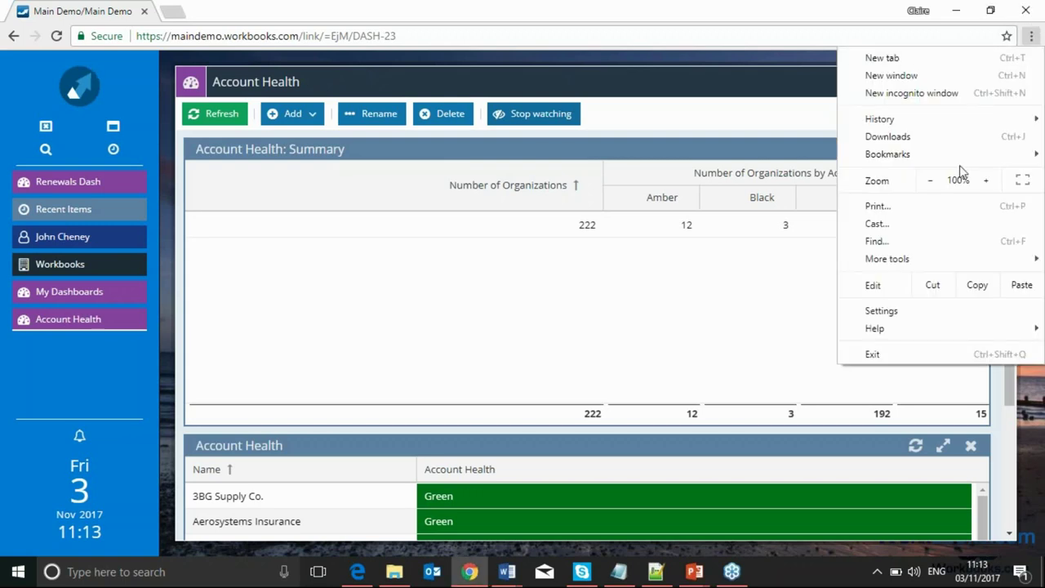
# Zoom the page out to 67% from Chrome's menu
pyautogui.click(931, 183)
pyautogui.click(931, 183)
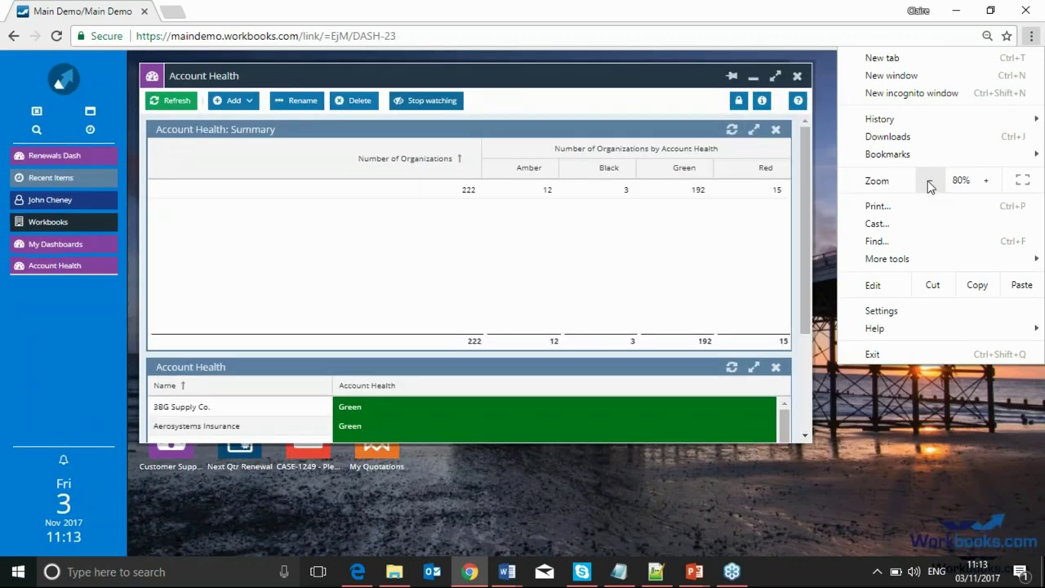
pyautogui.click(931, 183)
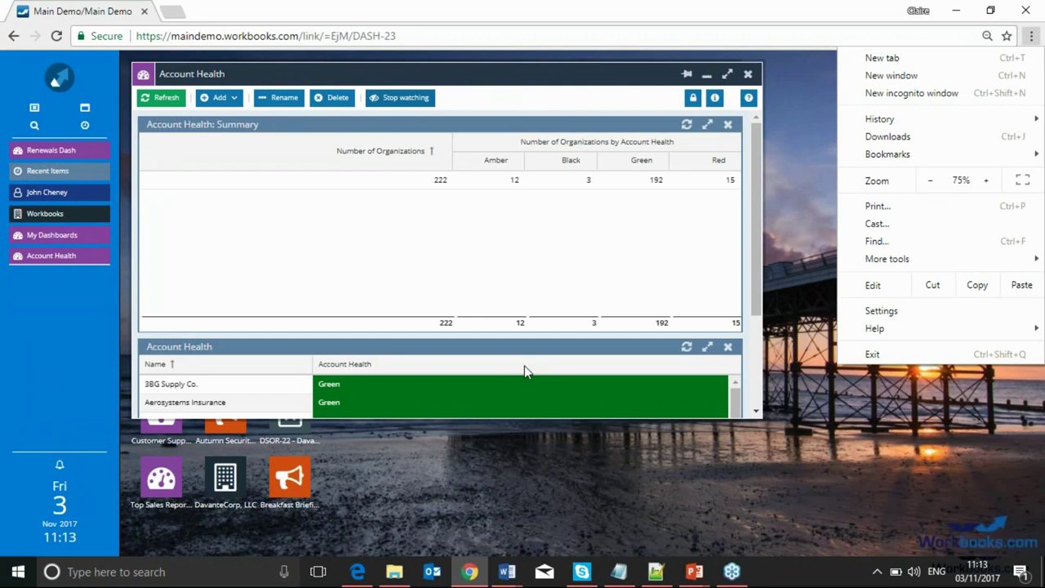
pyautogui.click(932, 182)
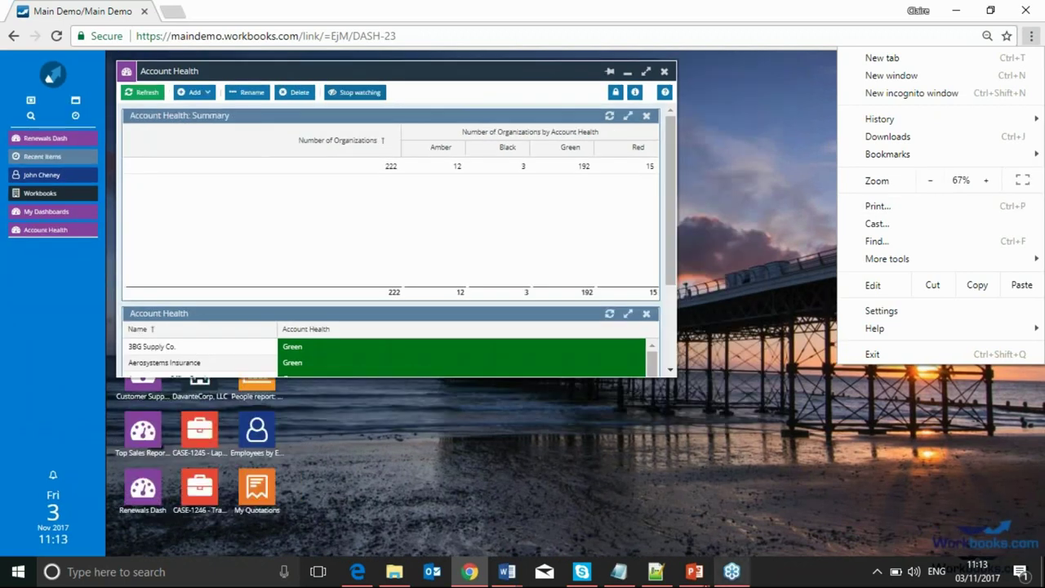
pyautogui.moveTo(700, 575)
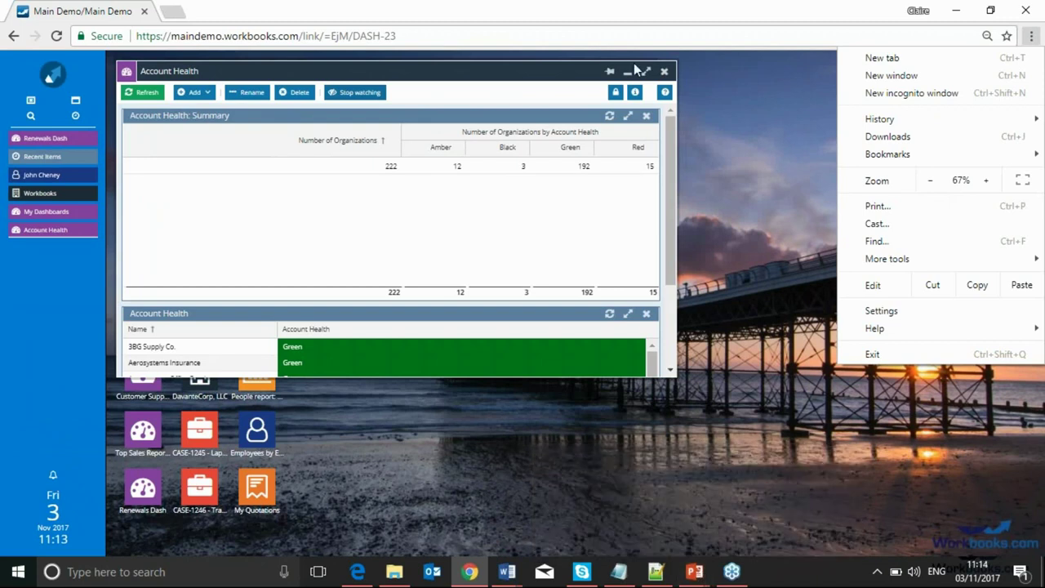
pyautogui.click(68, 196)
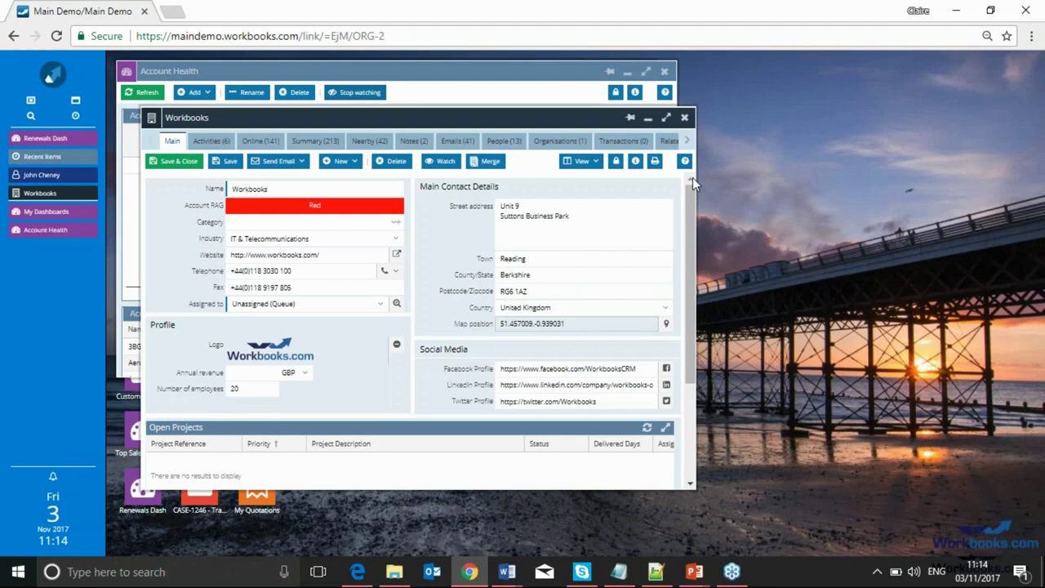
# Resize and reposition the Workbooks record window, then close it discarding changes
pyautogui.moveTo(692, 177); pyautogui.dragTo(885, 185)
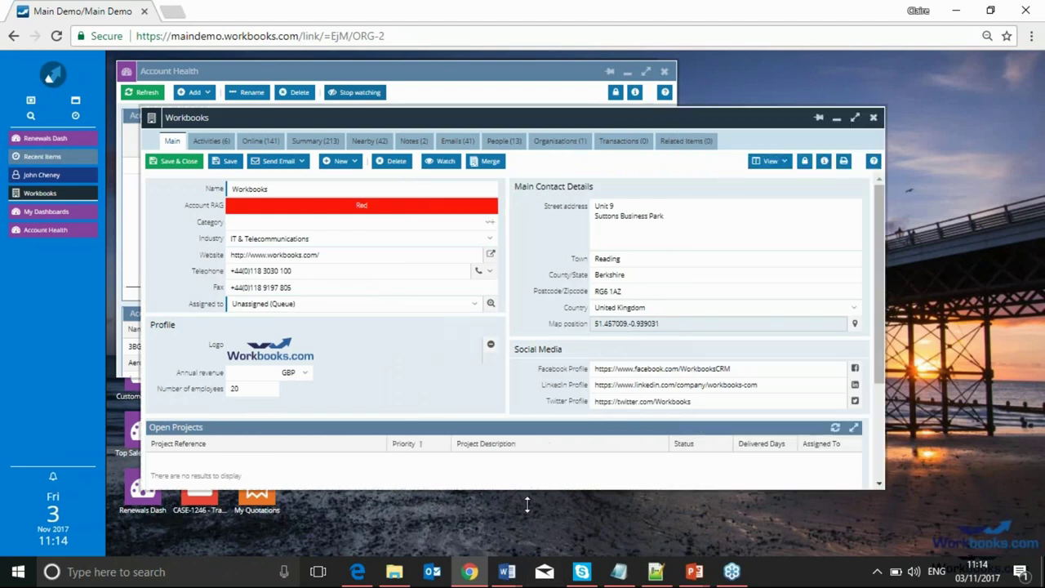
pyautogui.moveTo(527, 500); pyautogui.dragTo(523, 560)
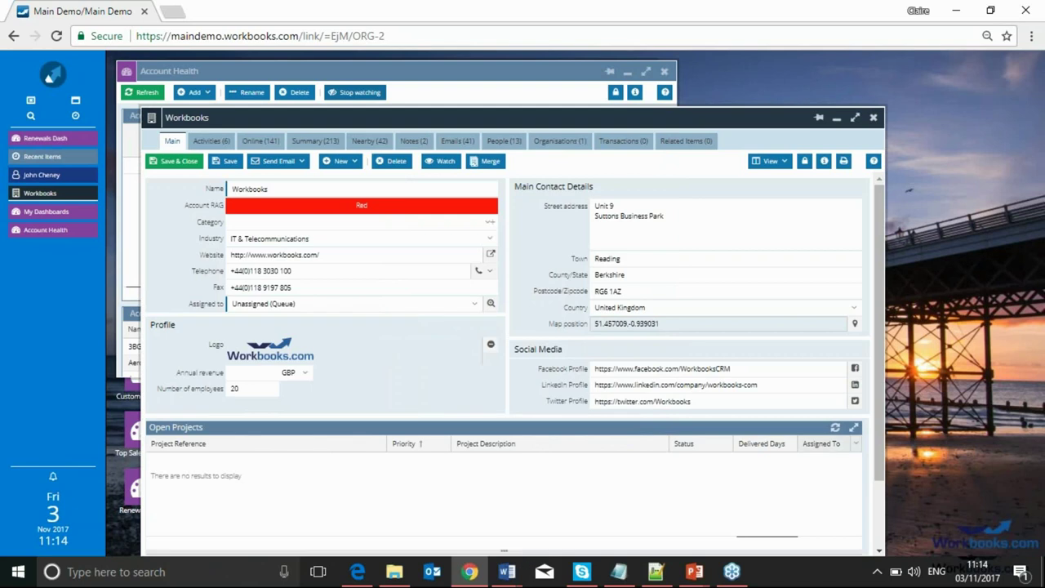
pyautogui.click(855, 117)
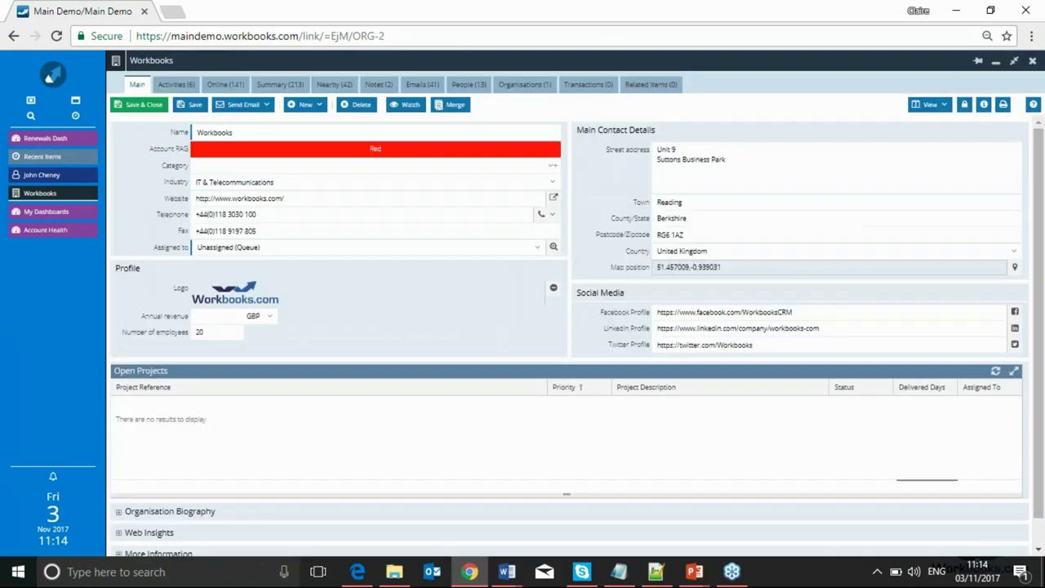
pyautogui.click(1015, 60)
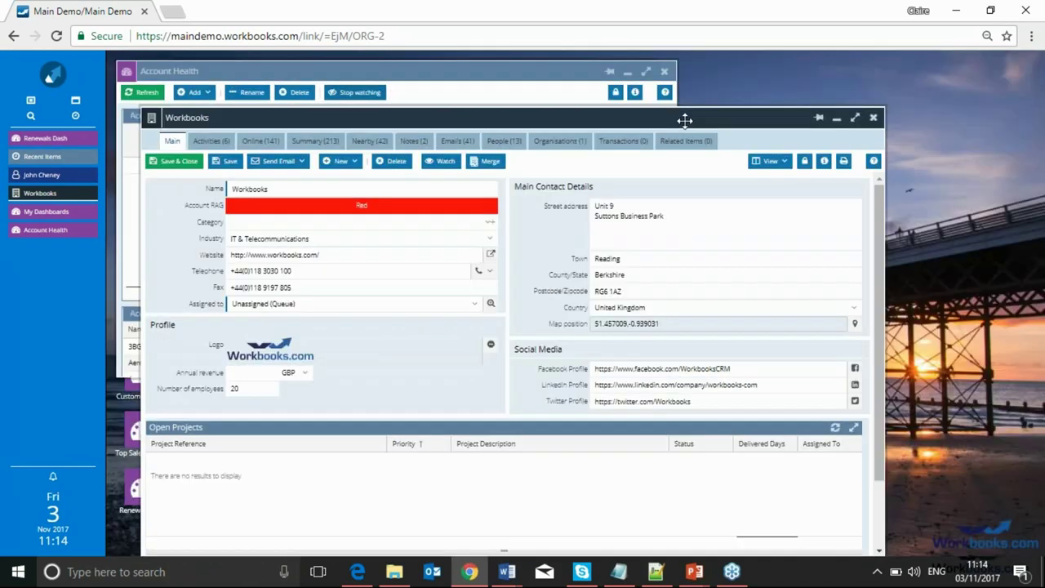
pyautogui.moveTo(723, 117); pyautogui.dragTo(796, 72)
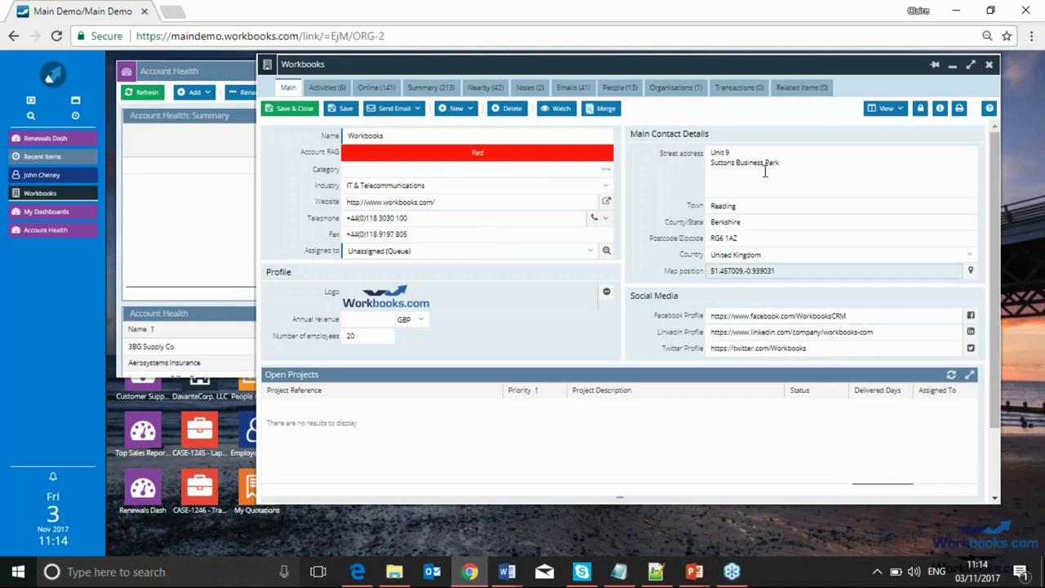
pyautogui.click(989, 64)
pyautogui.click(496, 333)
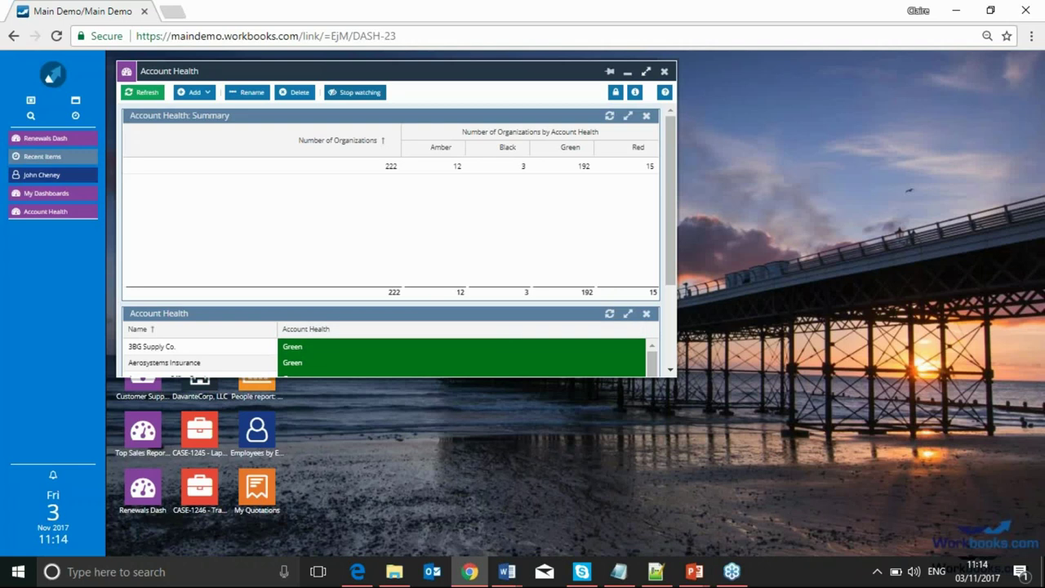
# Enable Collapse buttons in Preferences, save them, and reload the site
pyautogui.click(46, 76)
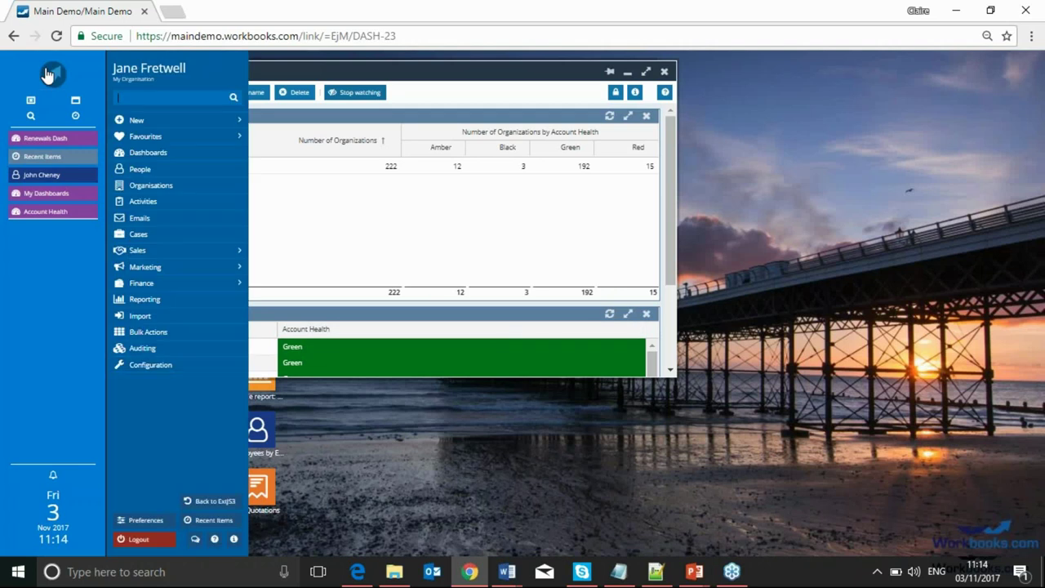
pyautogui.click(137, 520)
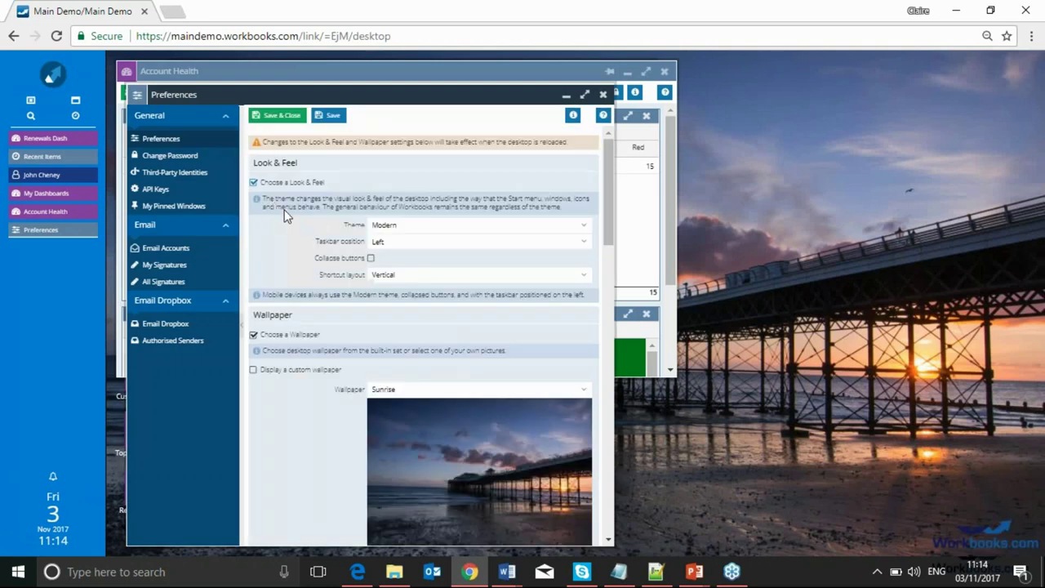
pyautogui.click(370, 258)
pyautogui.click(276, 115)
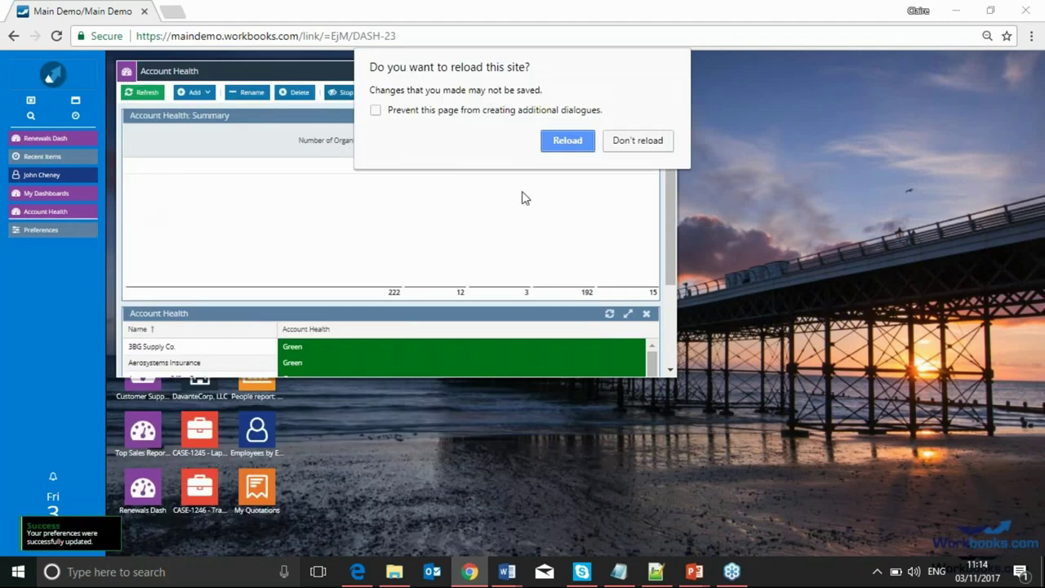
pyautogui.click(571, 140)
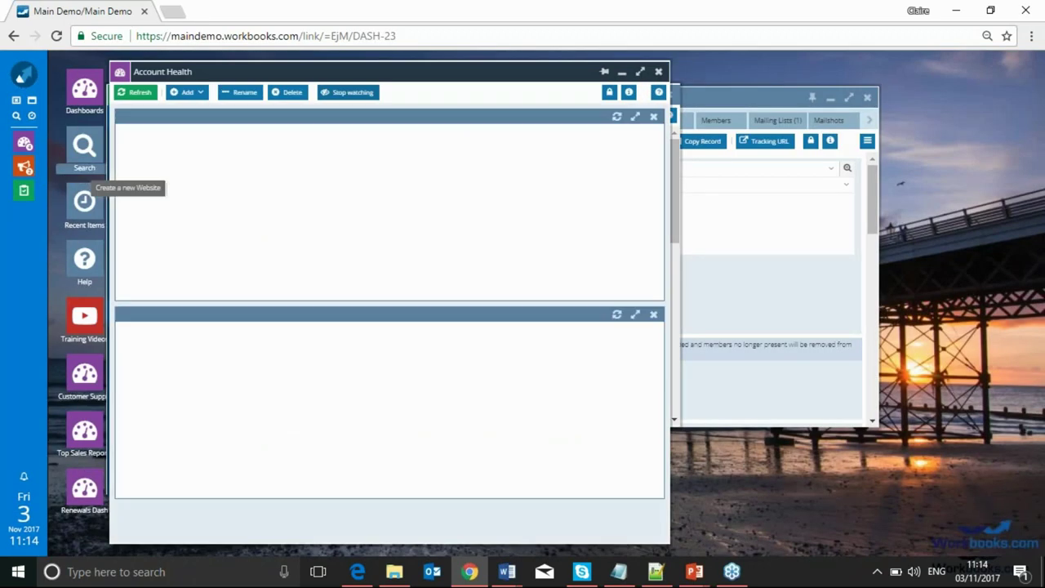
# Minimize or close all five open windows, then start renaming the London IT shortcut
pyautogui.moveTo(27, 147)
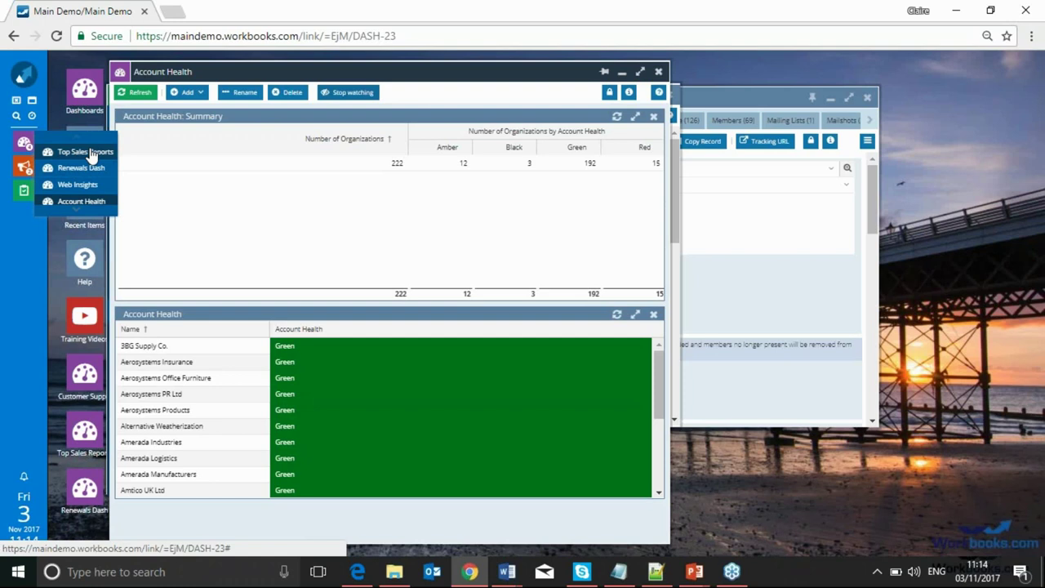
pyautogui.click(621, 73)
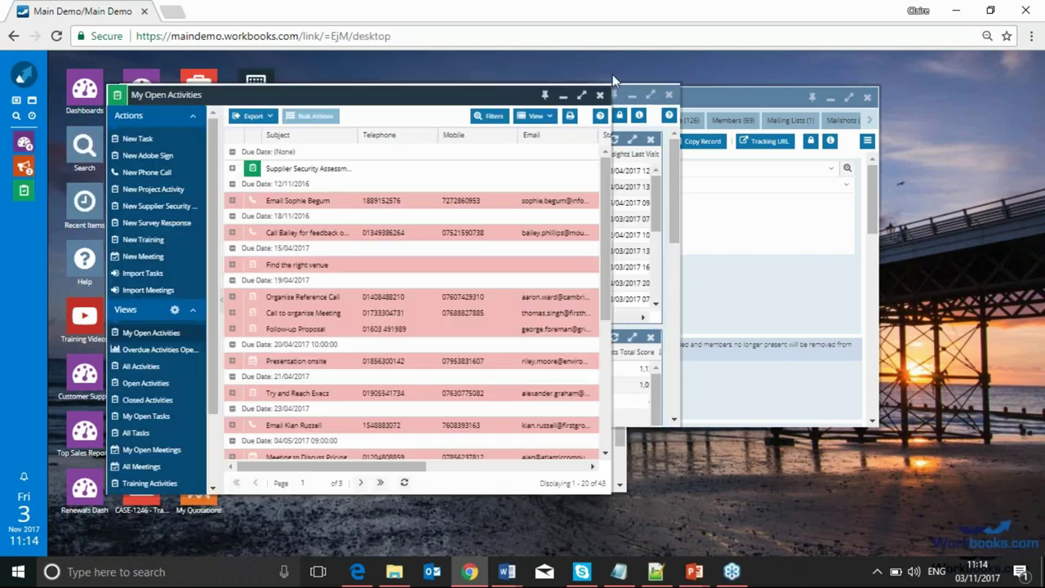
pyautogui.click(563, 96)
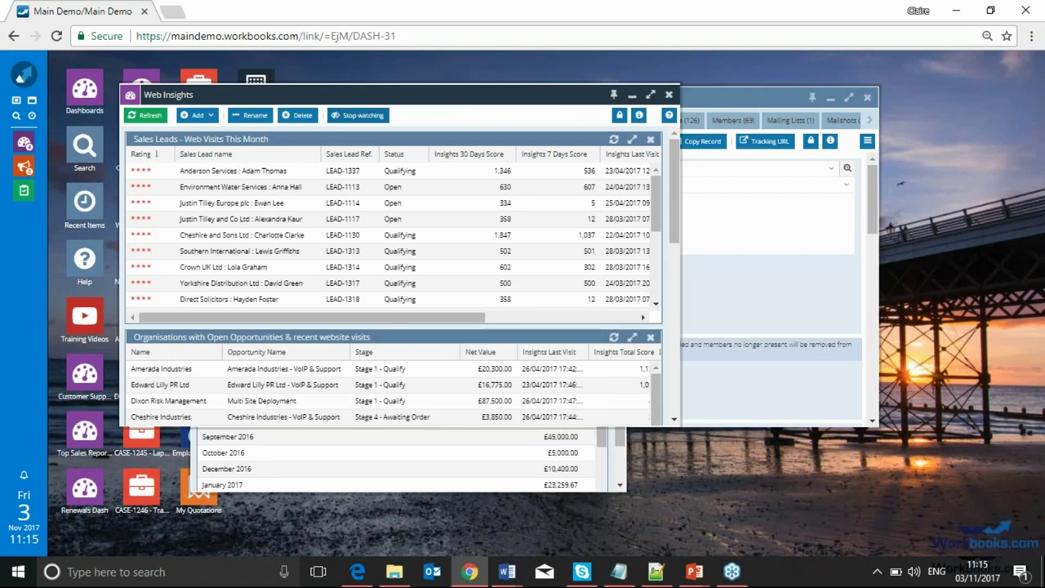
pyautogui.click(631, 94)
pyautogui.click(615, 99)
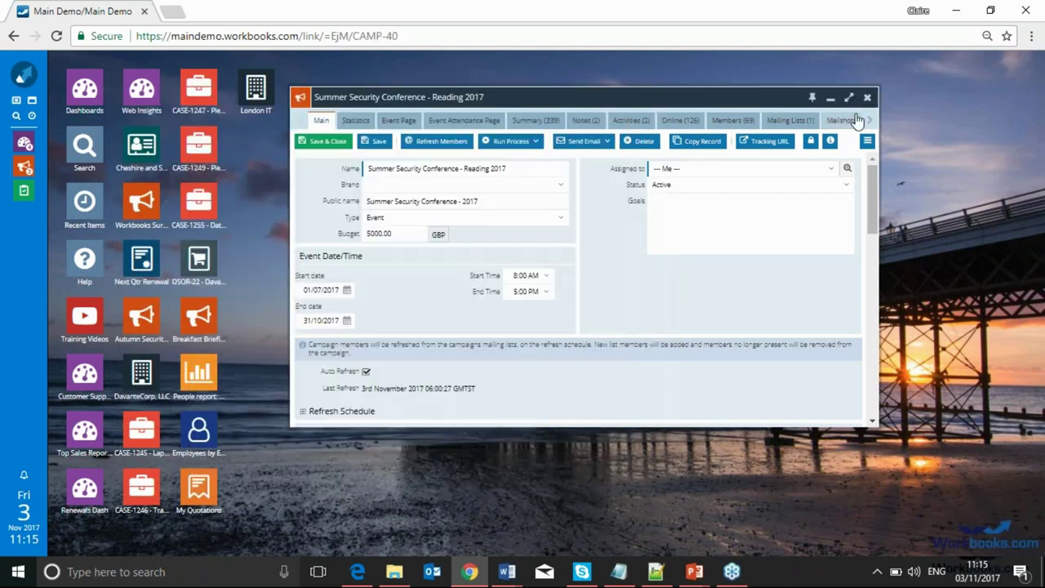
pyautogui.click(828, 98)
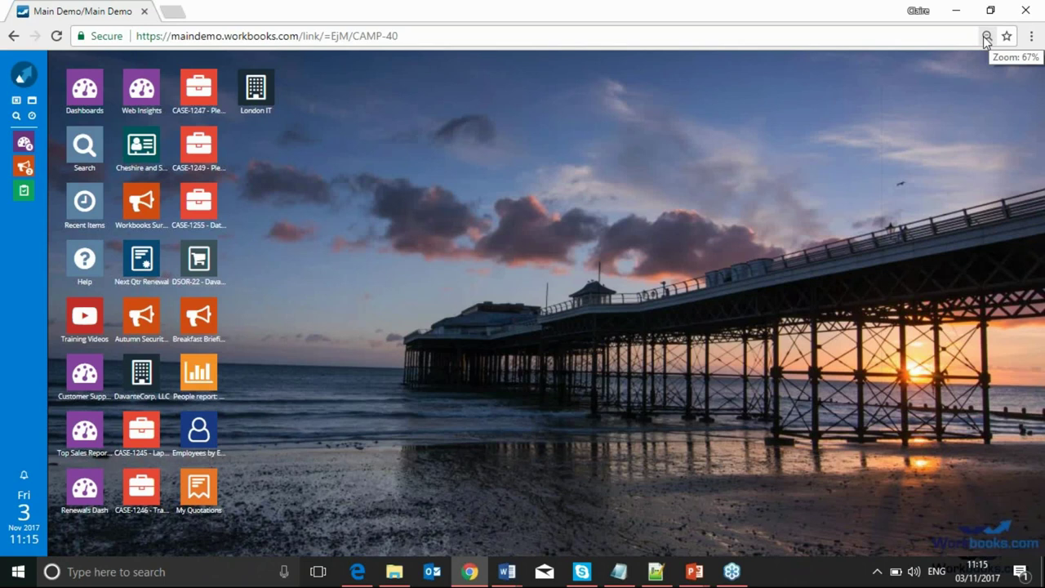
pyautogui.rightClick(262, 97)
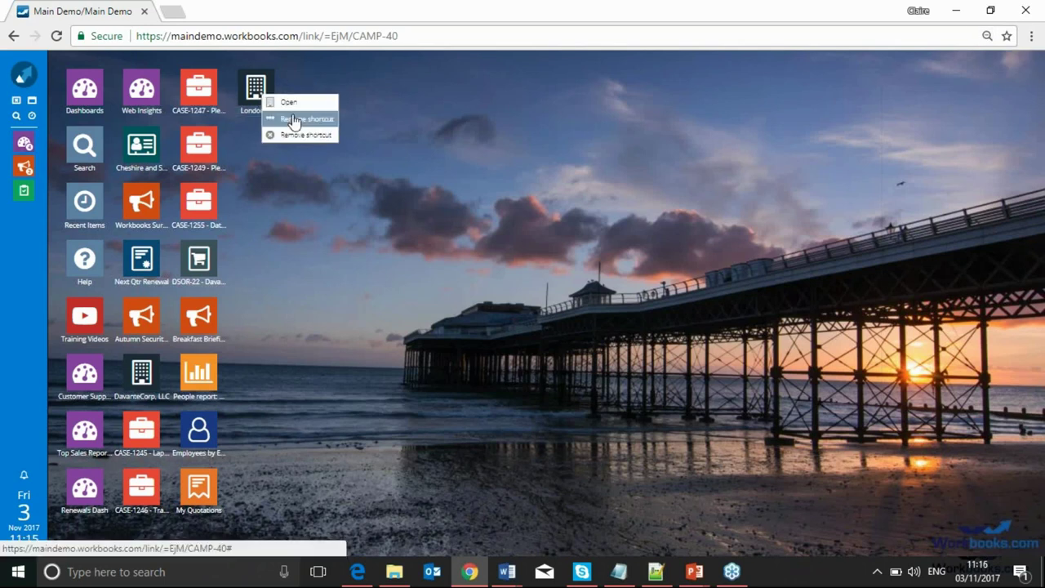
pyautogui.click(294, 121)
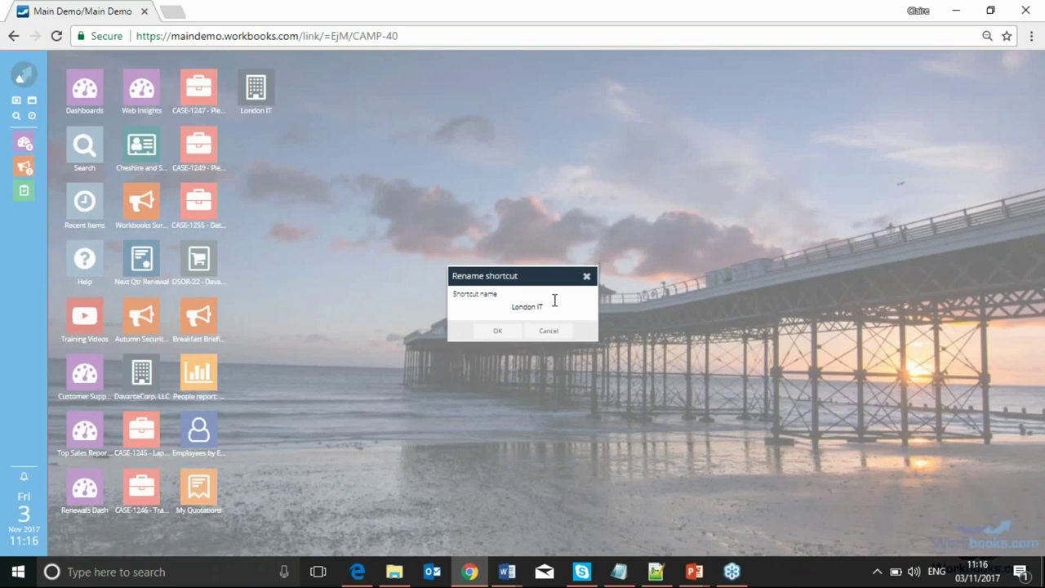
# Rename the London IT shortcut to 'London IT Organisation'
pyautogui.write('Organisation')
pyautogui.click(489, 332)
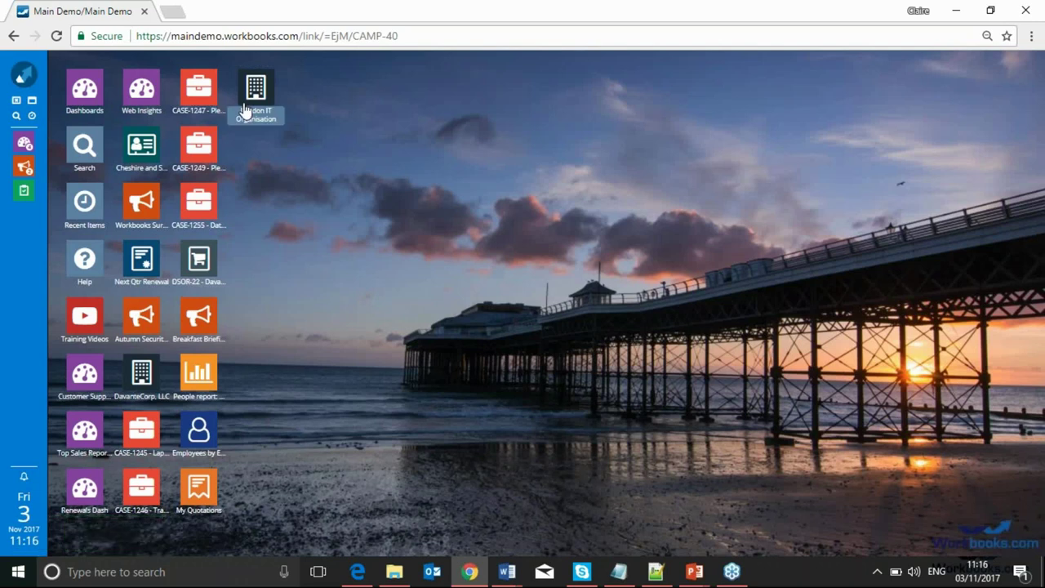
# Set the browser page zoom to 75% so all desktop shortcuts fit
pyautogui.click(988, 36)
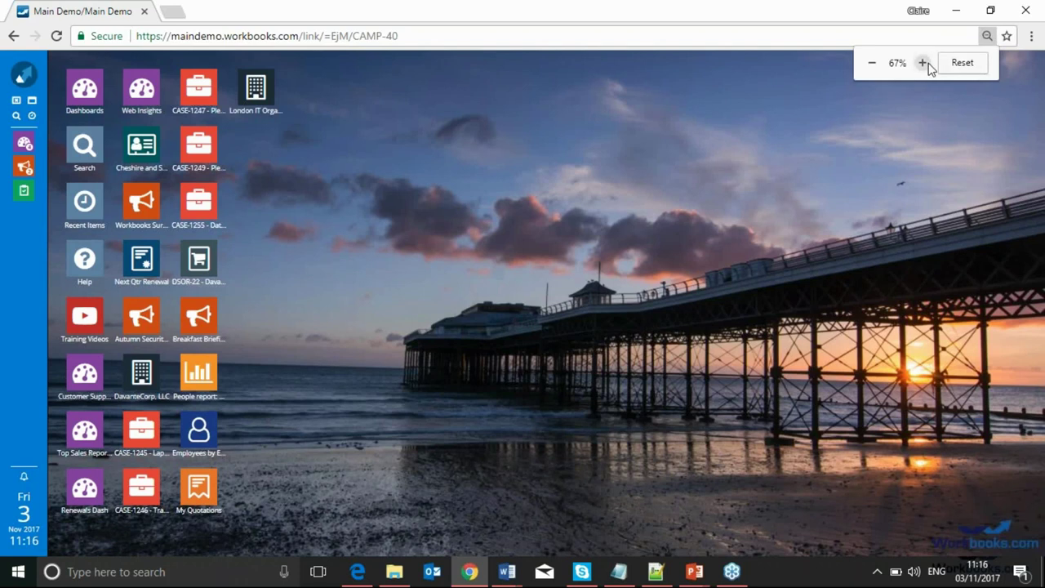
pyautogui.click(926, 65)
pyautogui.click(923, 63)
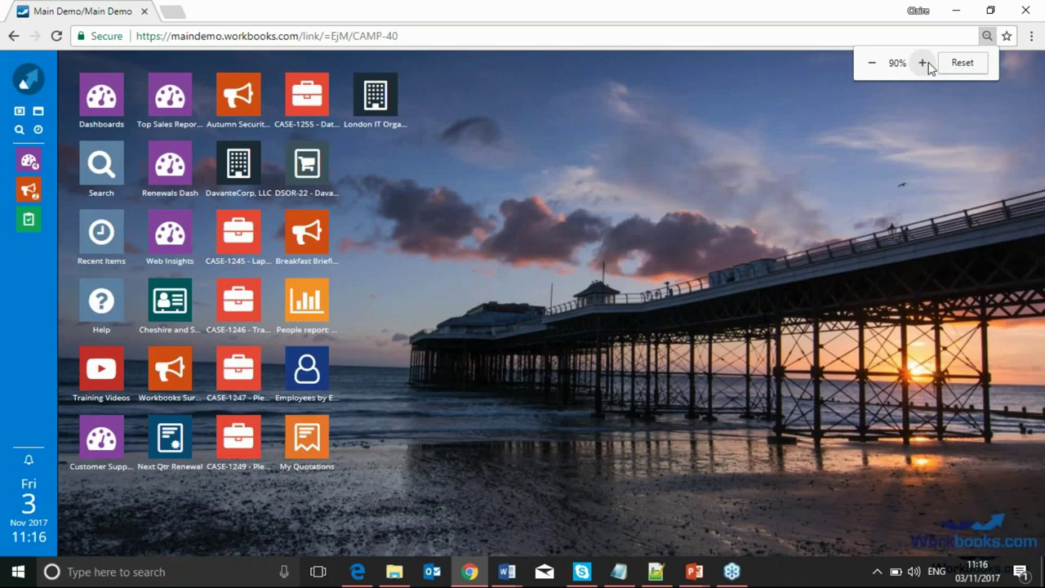
pyautogui.click(925, 63)
pyautogui.click(873, 65)
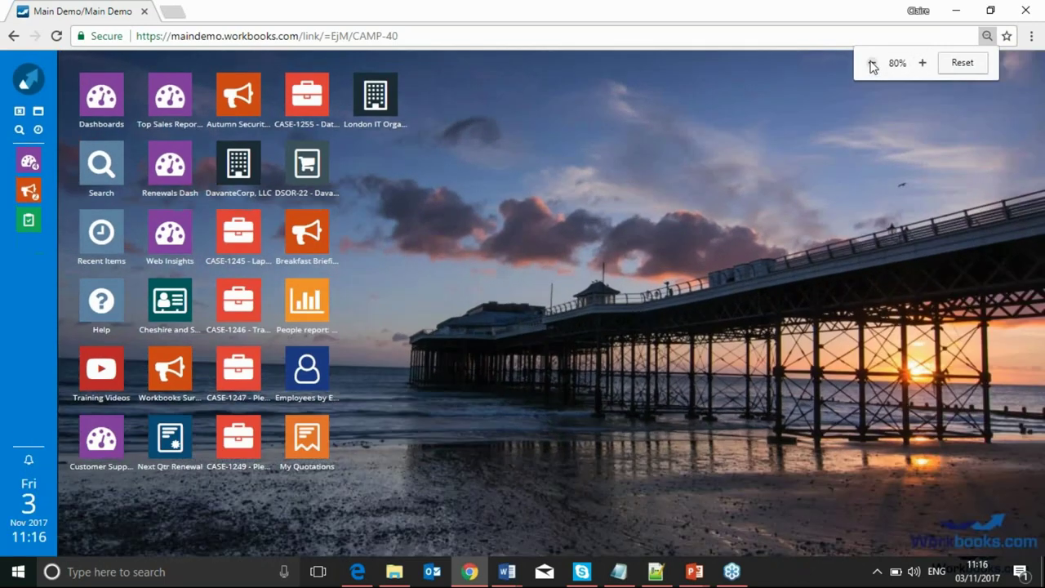
pyautogui.click(873, 66)
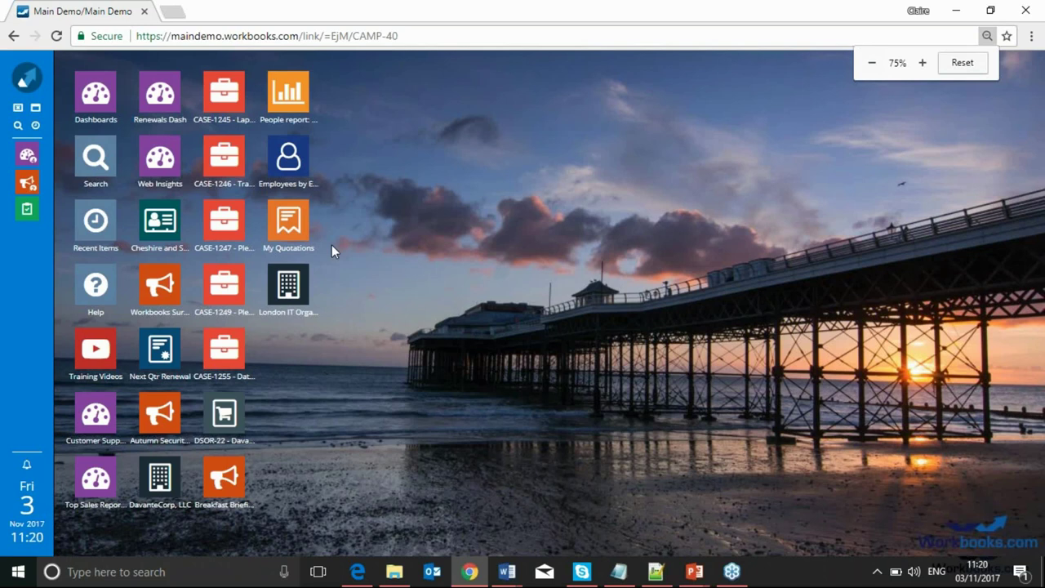
pyautogui.click(18, 126)
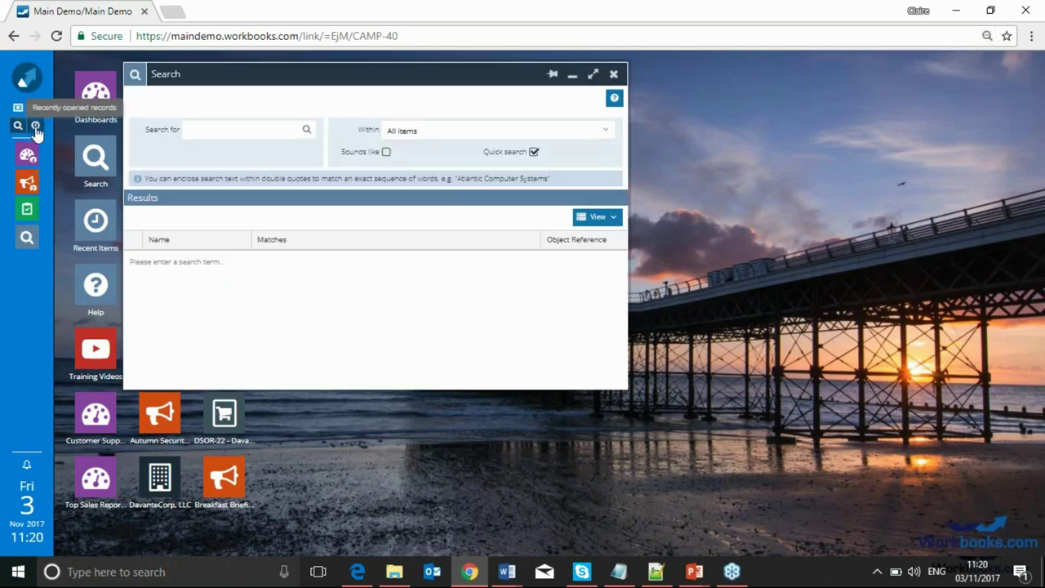
pyautogui.click(35, 125)
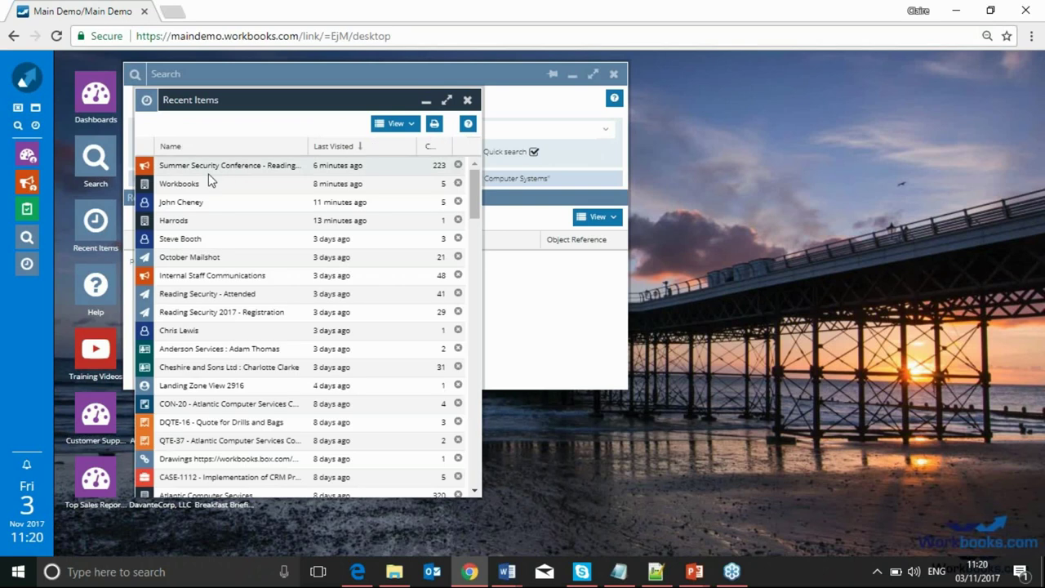
pyautogui.click(183, 202)
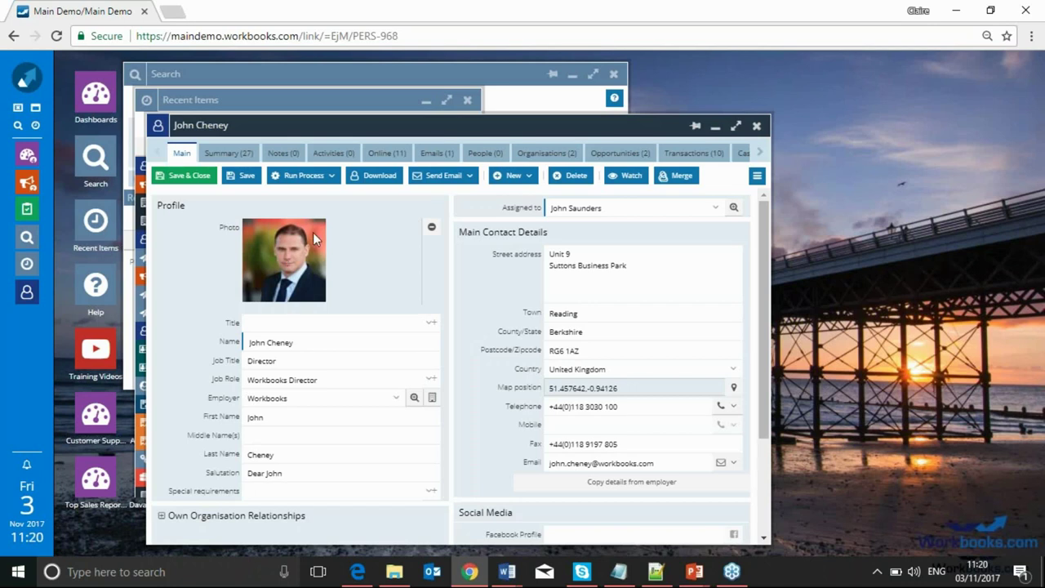
pyautogui.scroll(-1, 369, 242)
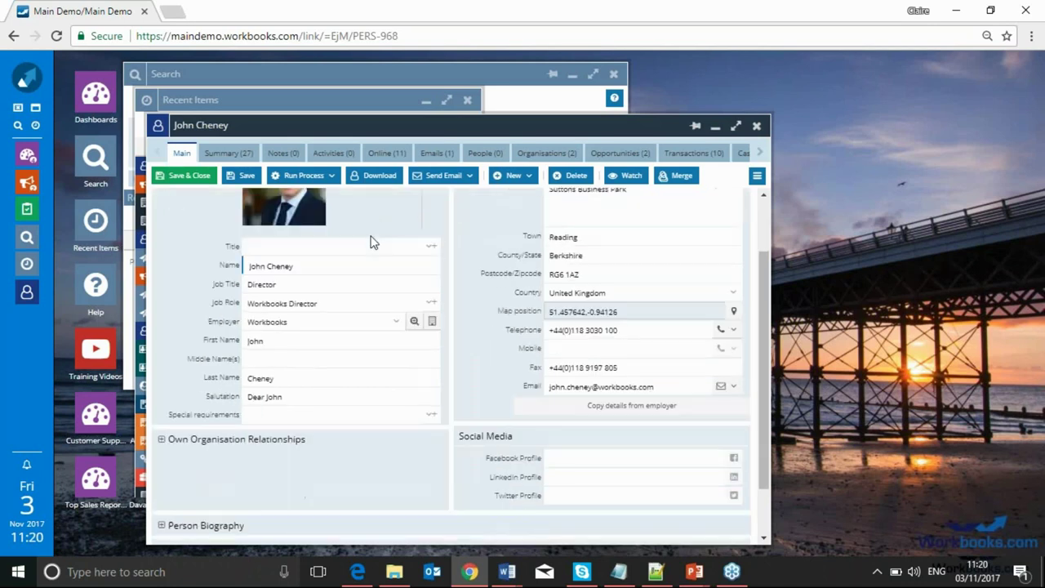
pyautogui.scroll(1, 370, 242)
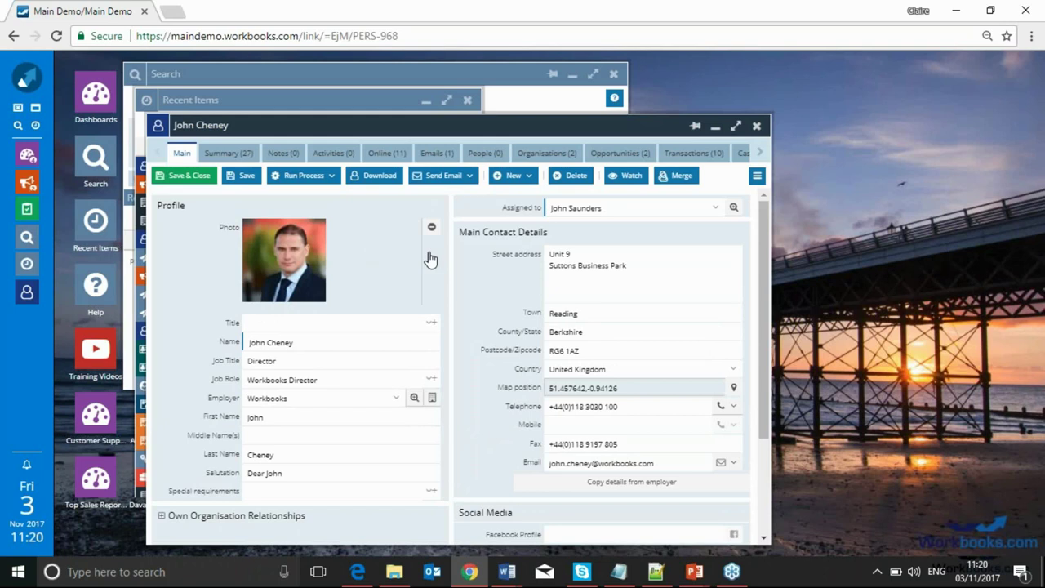
pyautogui.scroll(-2, 430, 259)
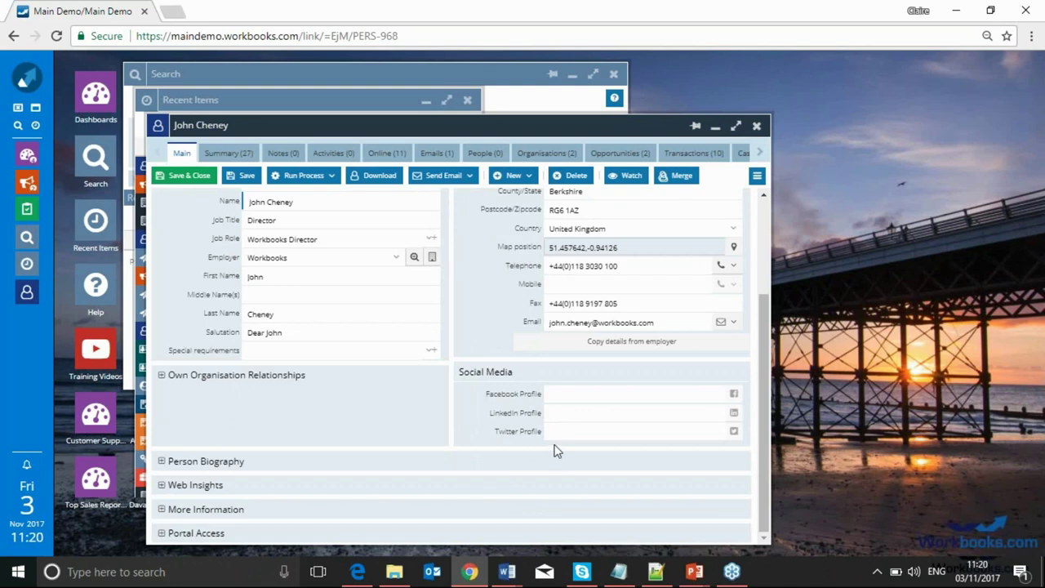
pyautogui.click(179, 462)
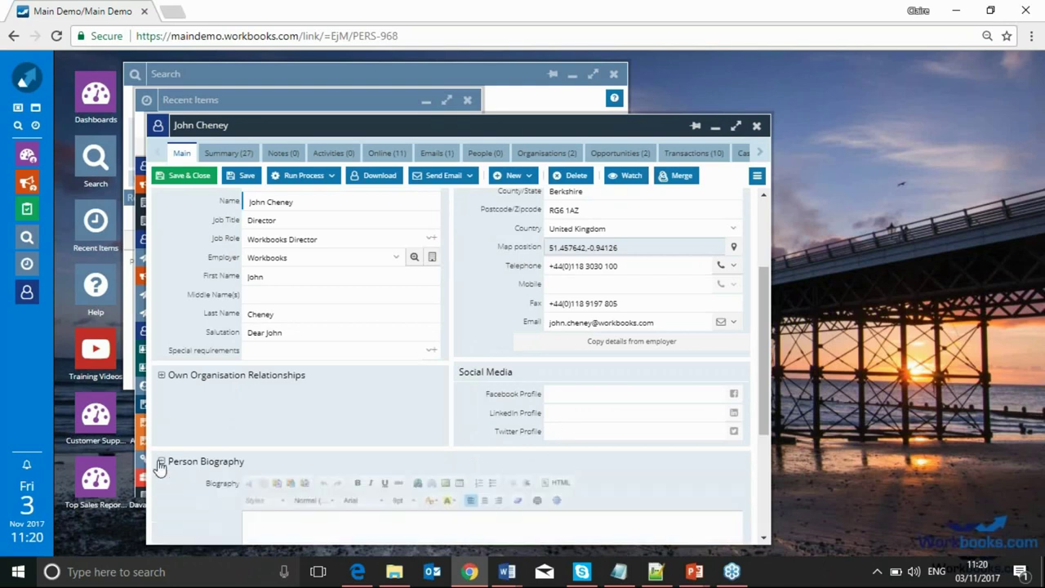
pyautogui.scroll(3, 292, 539)
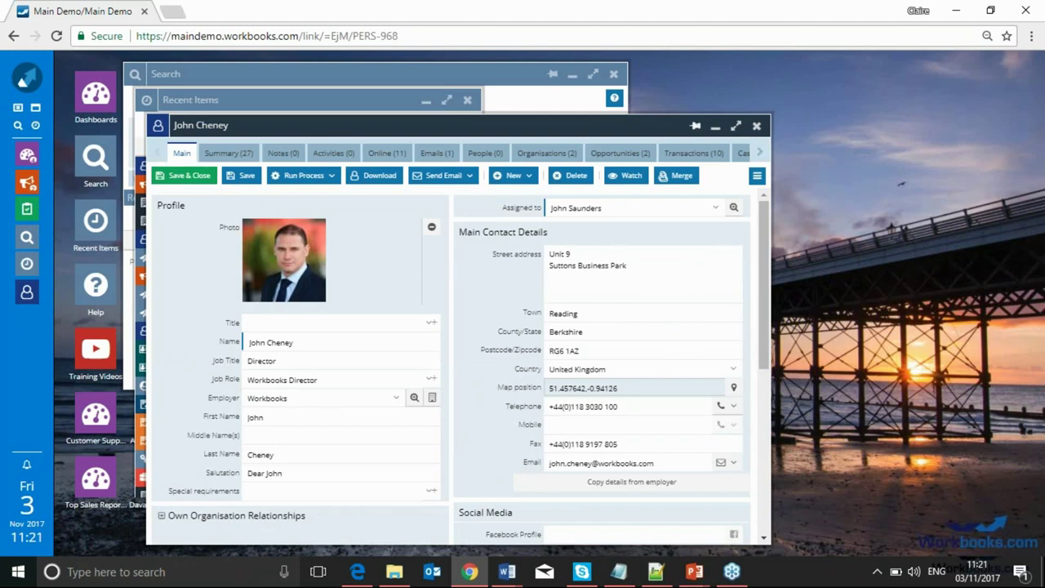
# Close the contact record, the Recent Items list and the Search window, then open the main menu
pyautogui.click(756, 125)
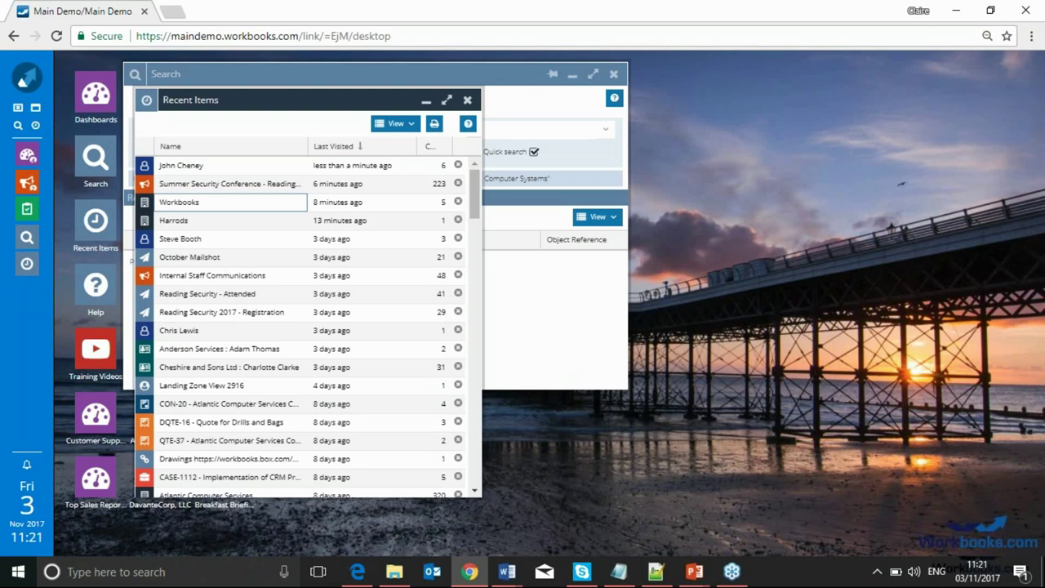
pyautogui.click(467, 100)
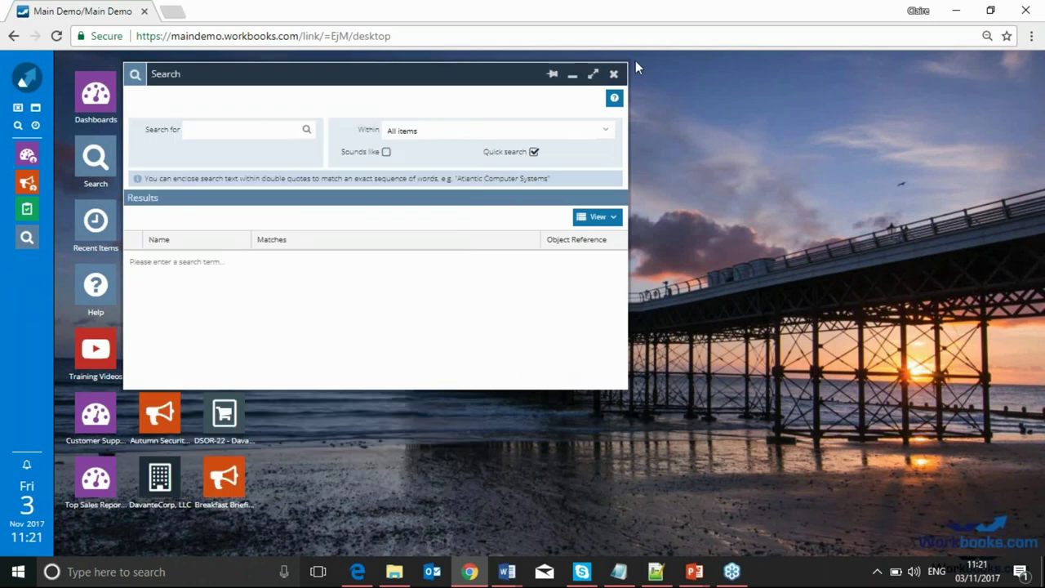
pyautogui.click(613, 74)
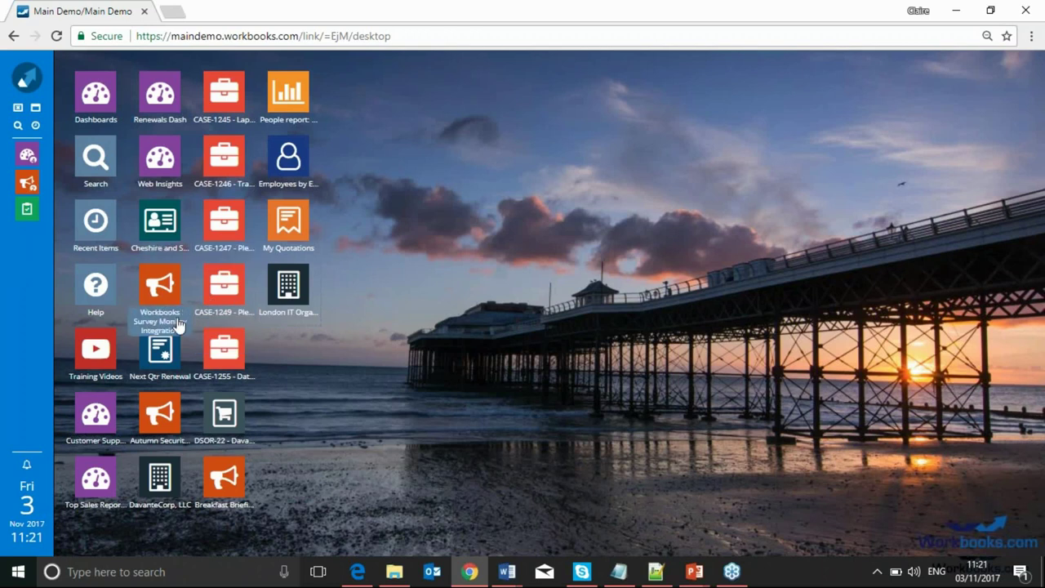
pyautogui.click(21, 85)
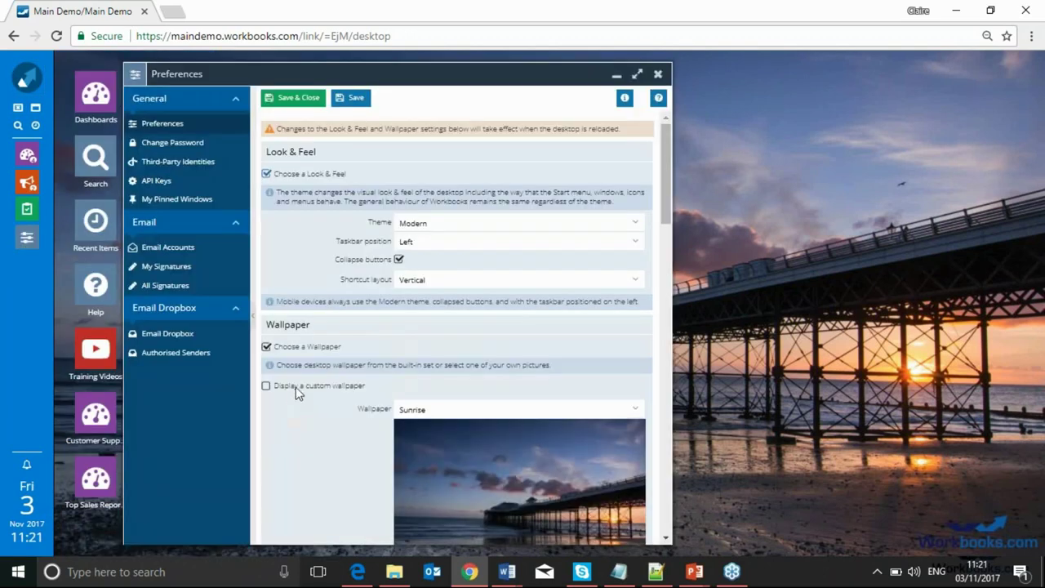
# Set the shortcut layout preference to Horizontal, save, and reload the page
pyautogui.click(634, 281)
pyautogui.click(623, 301)
pyautogui.click(292, 97)
pyautogui.click(56, 36)
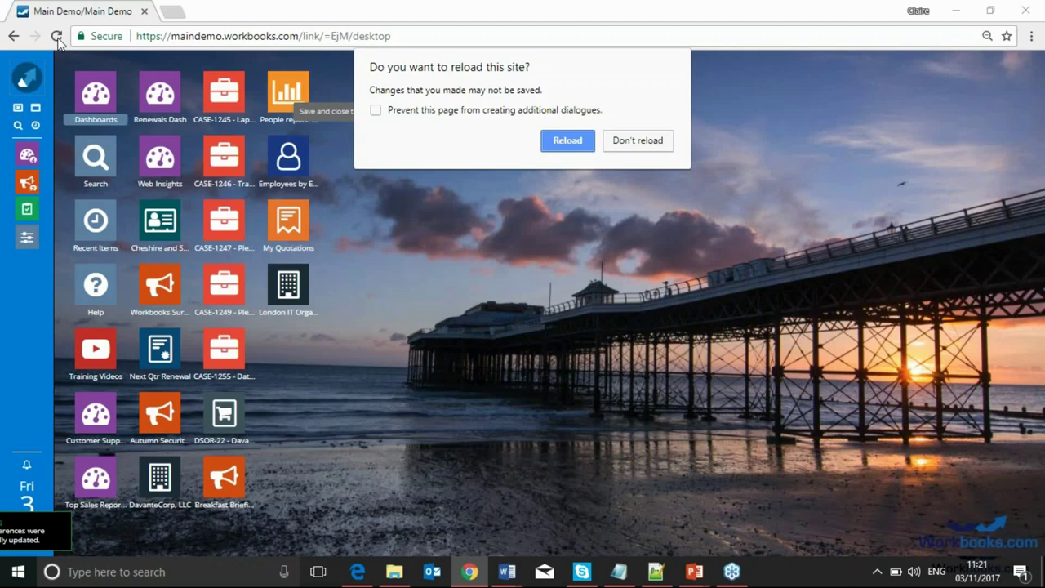
pyautogui.click(549, 140)
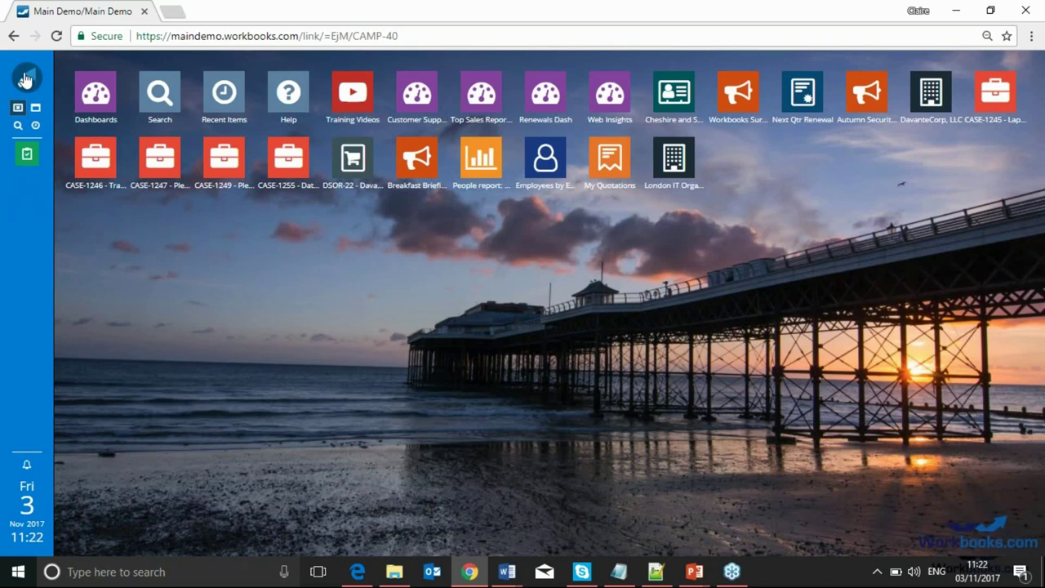
# Search all records for 'atlantic' and open the Atlantic Computer Services organisation
pyautogui.click(26, 79)
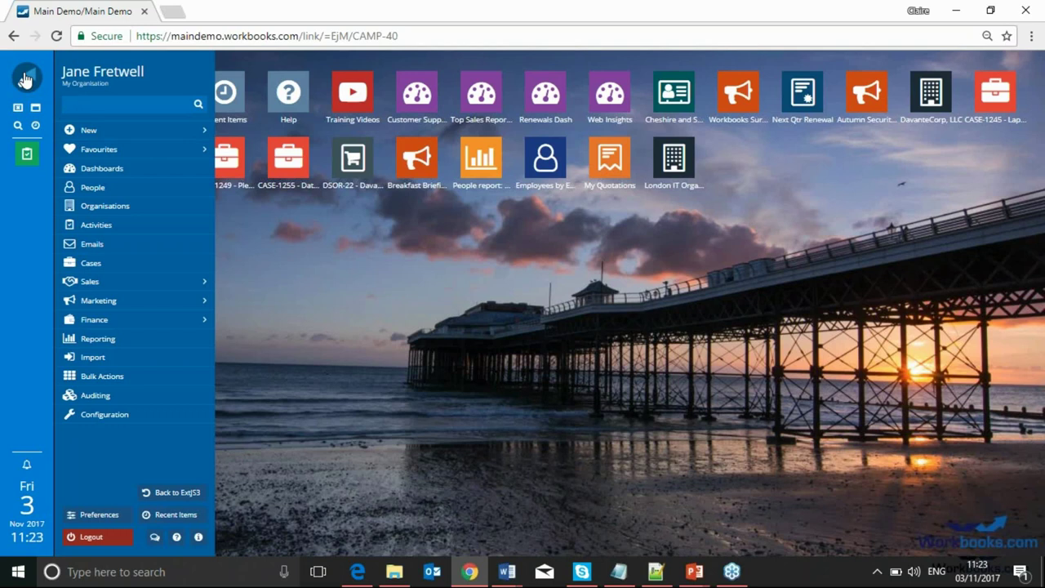
pyautogui.write('atlantic')
pyautogui.press('Return')
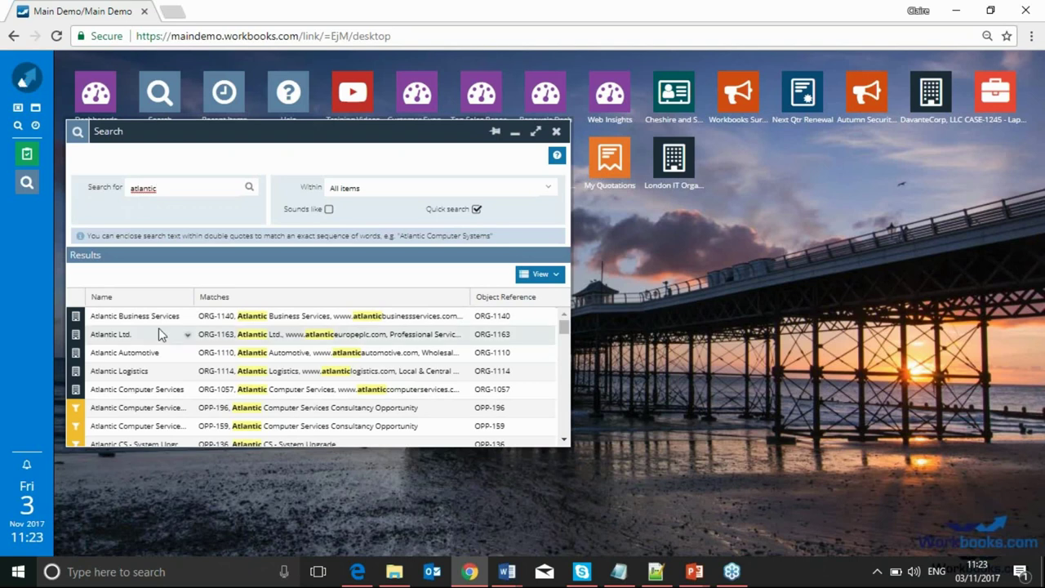
pyautogui.click(160, 388)
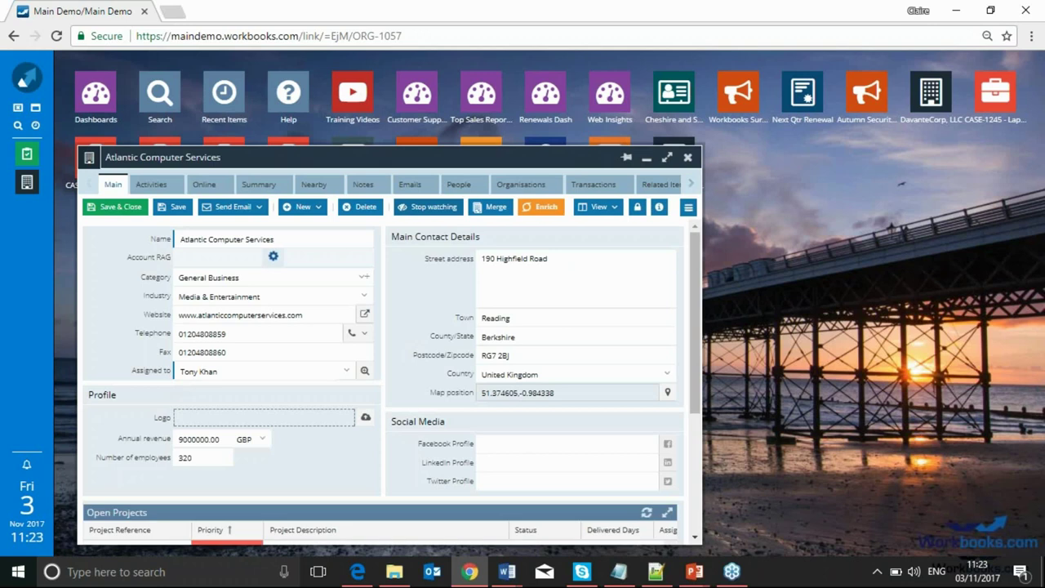
# Enrich Atlantic Computer Services with web data, keeping its current logo
pyautogui.click(521, 209)
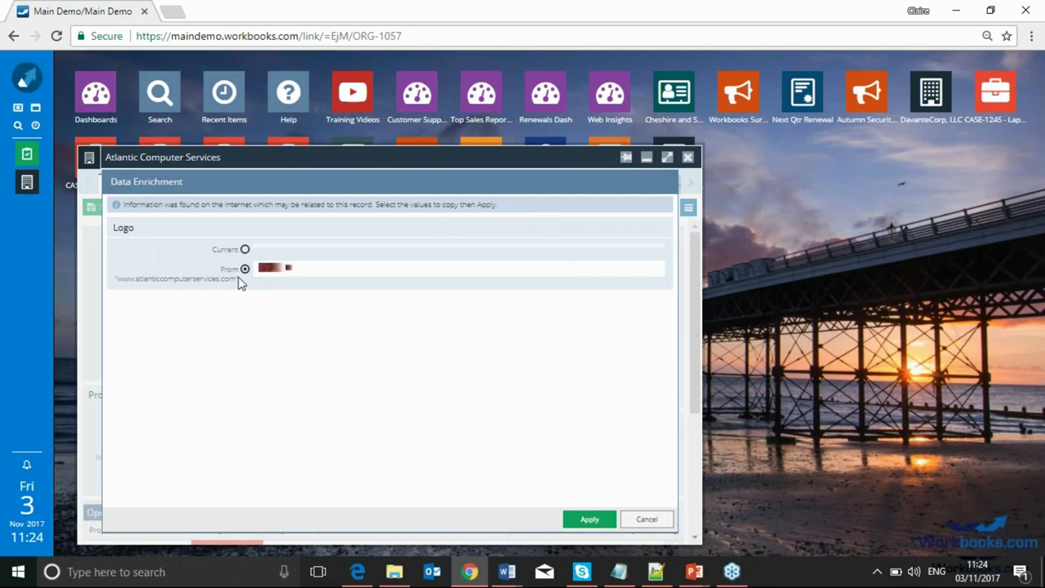
pyautogui.click(245, 249)
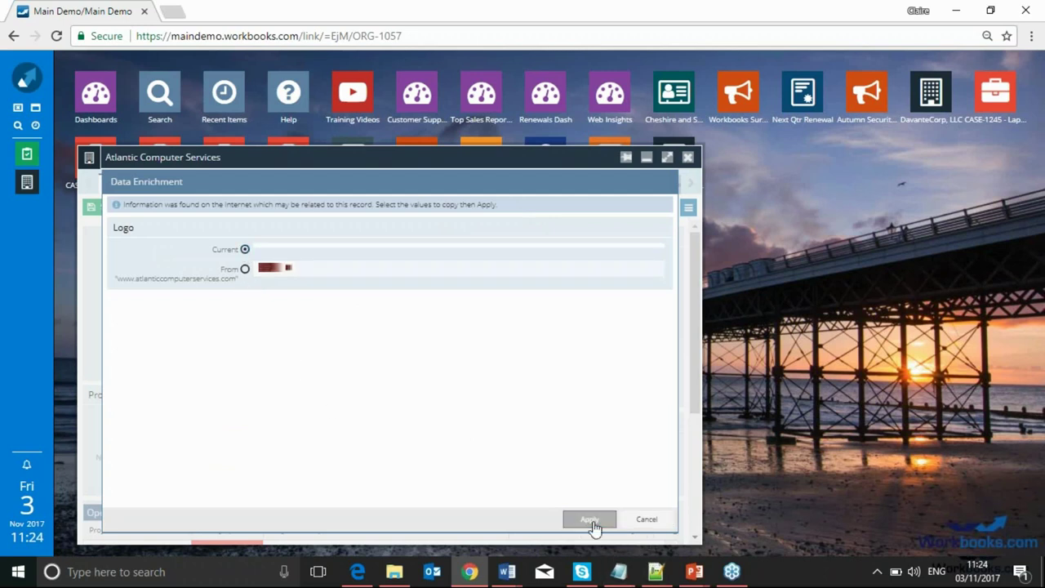
pyautogui.click(591, 521)
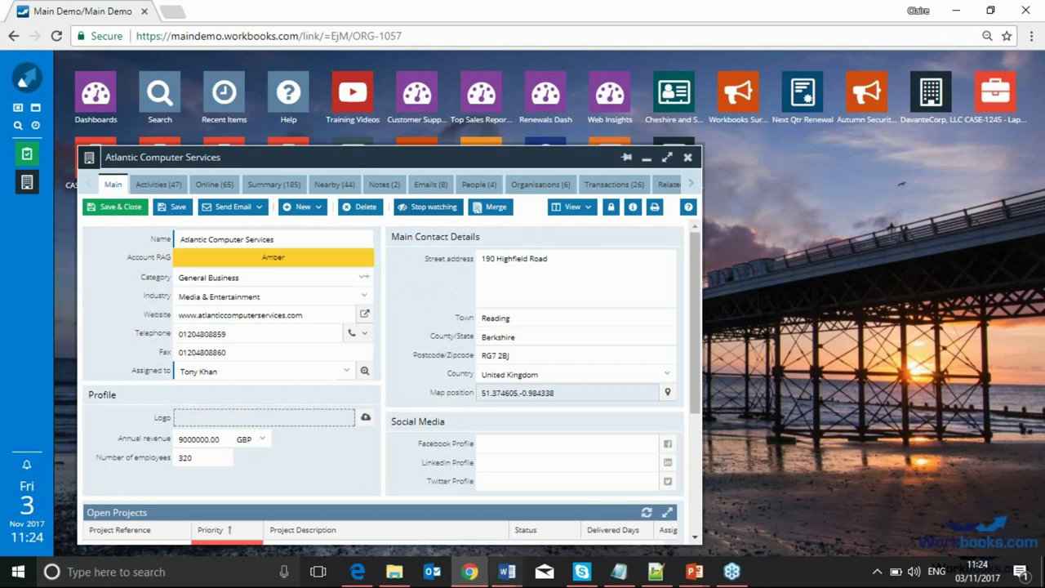
# Change the contact's employer to Blue Circle plc as a move, keeping only the mobile number
pyautogui.click(479, 185)
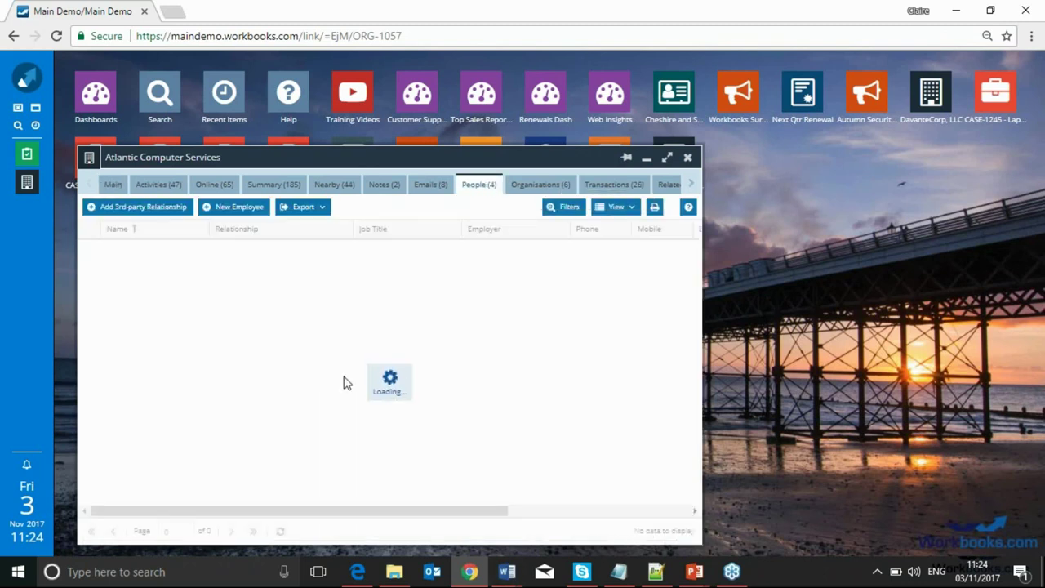
pyautogui.doubleClick(129, 254)
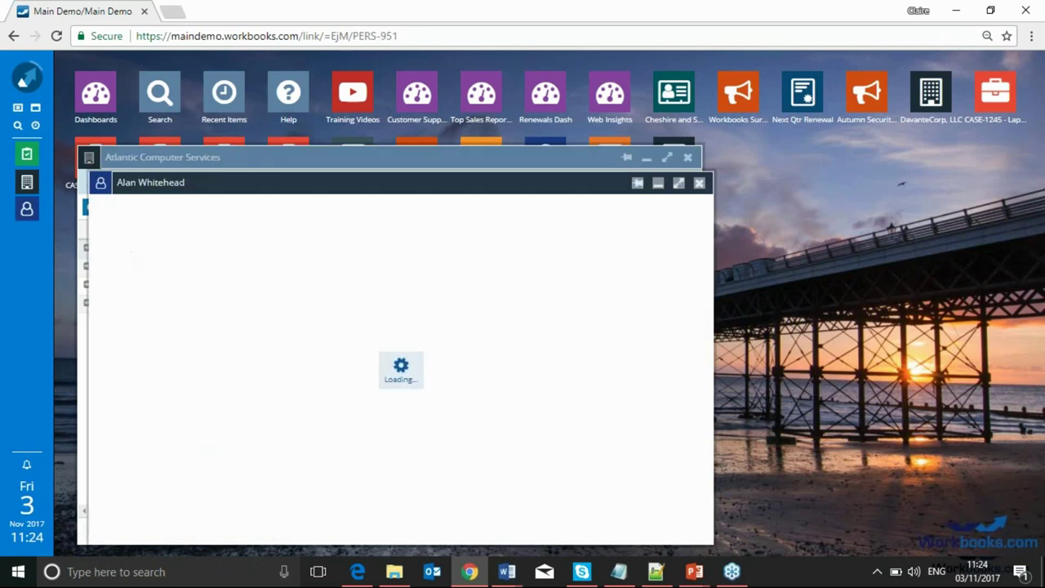
pyautogui.click(339, 392)
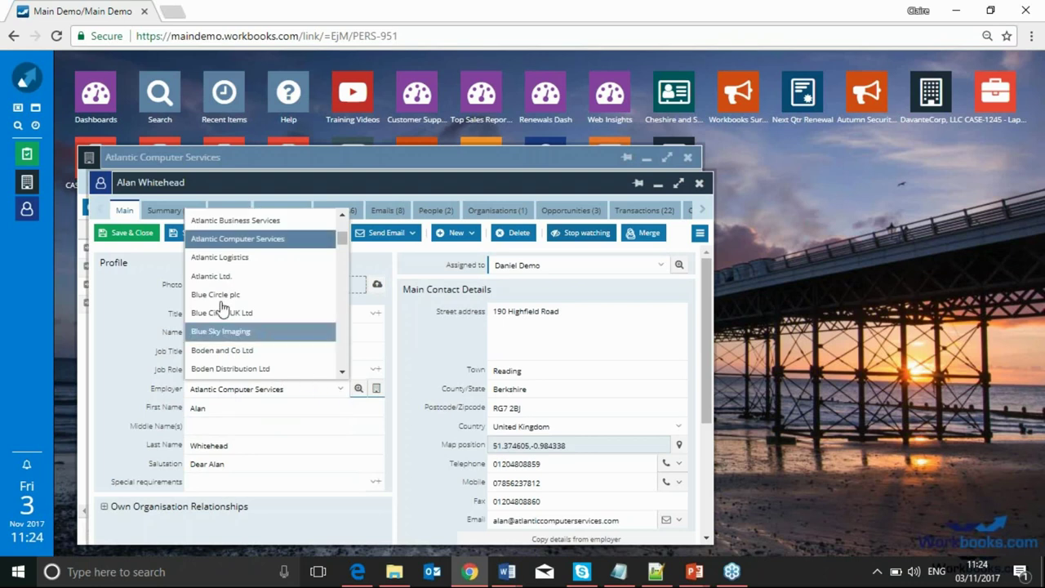
pyautogui.click(233, 294)
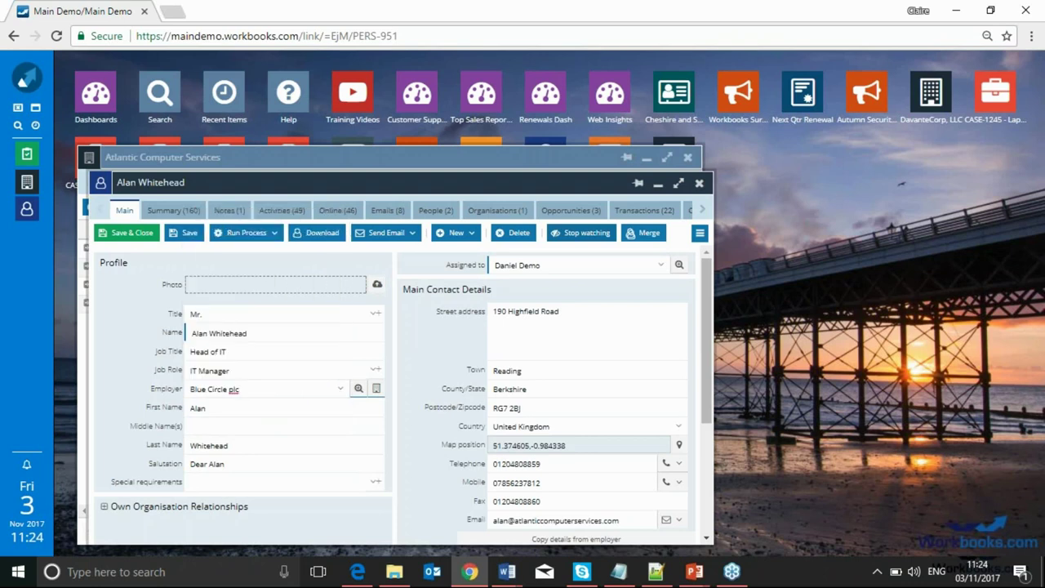
pyautogui.click(186, 237)
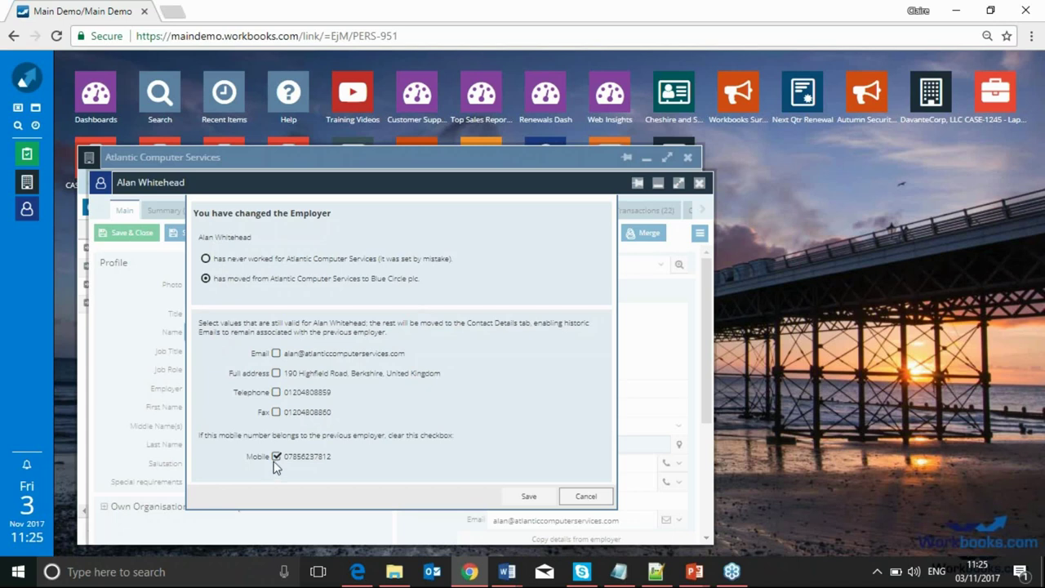
pyautogui.click(529, 495)
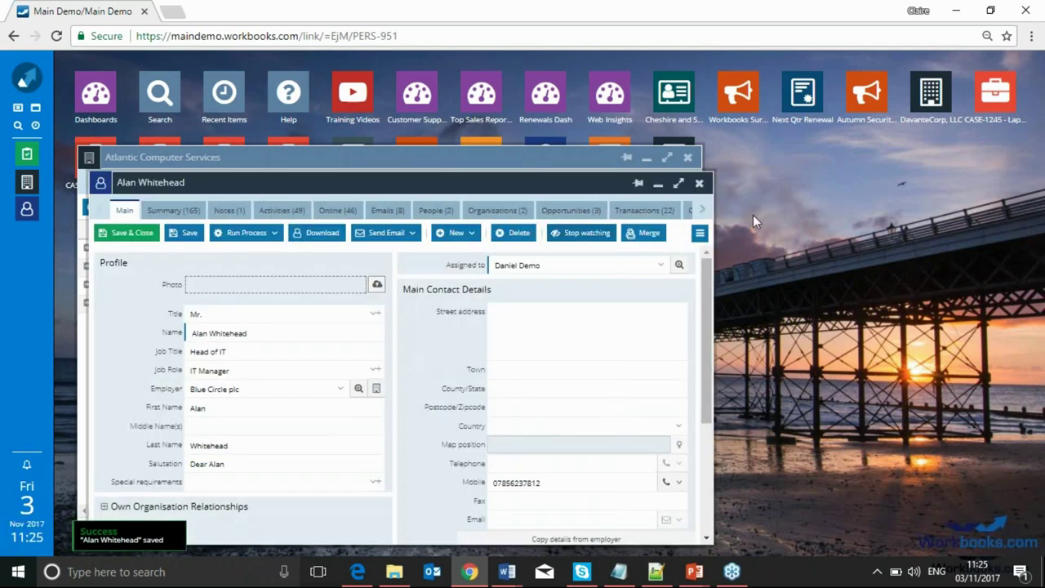
# Enter and save the contact's e-mail address, then run Data Enrichment on the contact
pyautogui.click(678, 183)
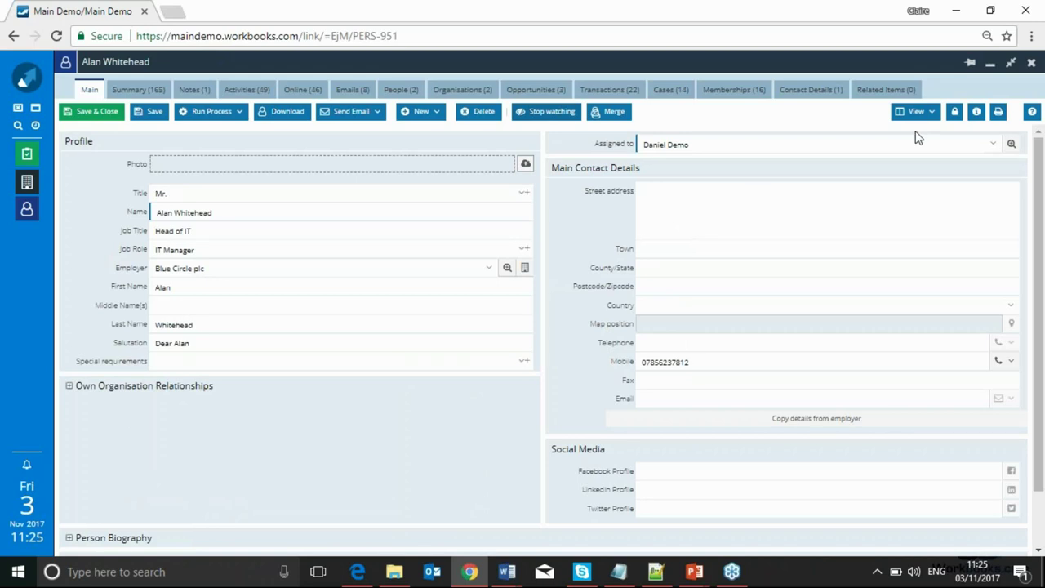
pyautogui.click(693, 398)
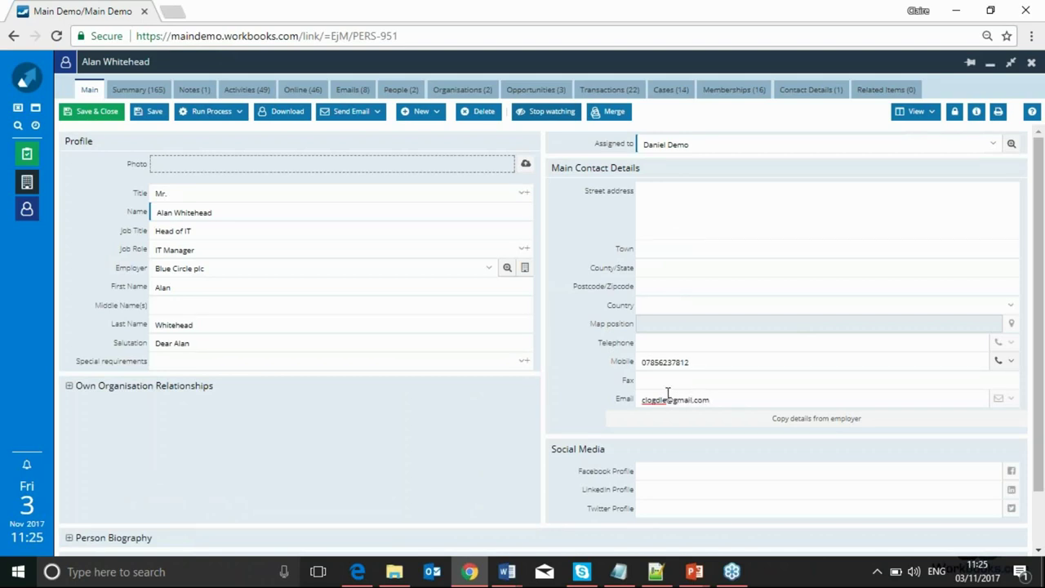
pyautogui.click(156, 114)
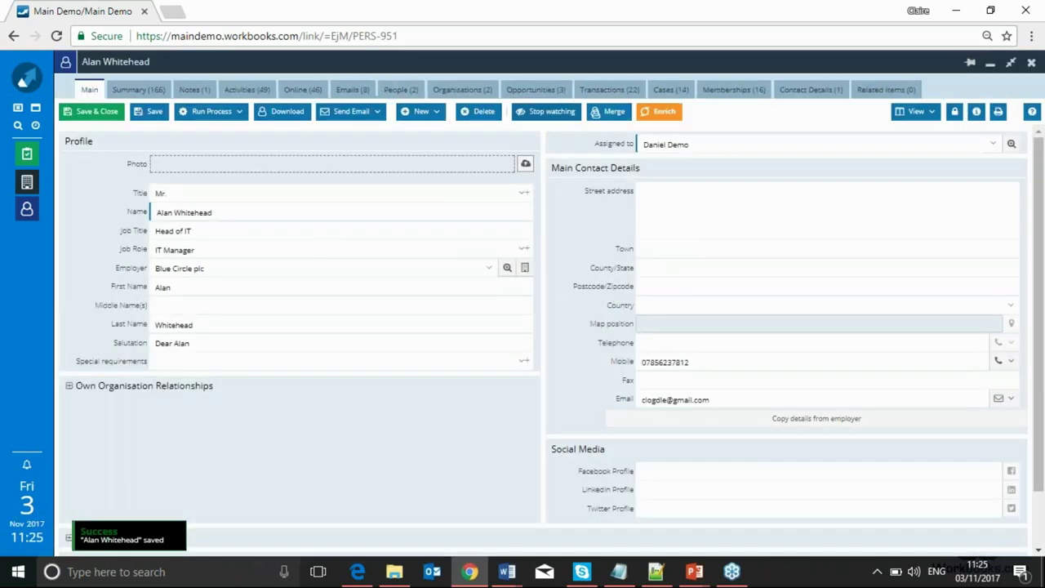
pyautogui.click(663, 112)
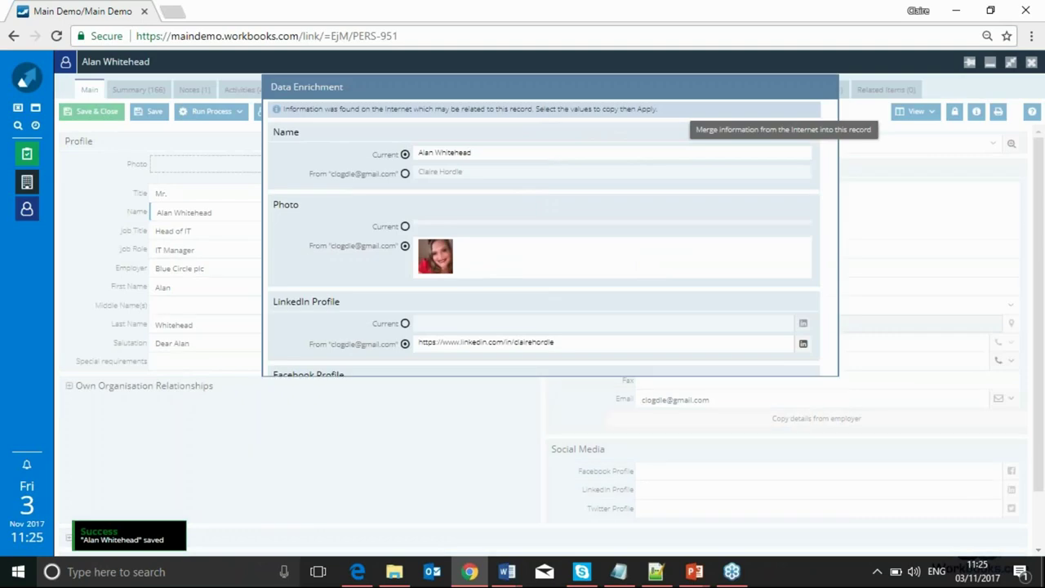